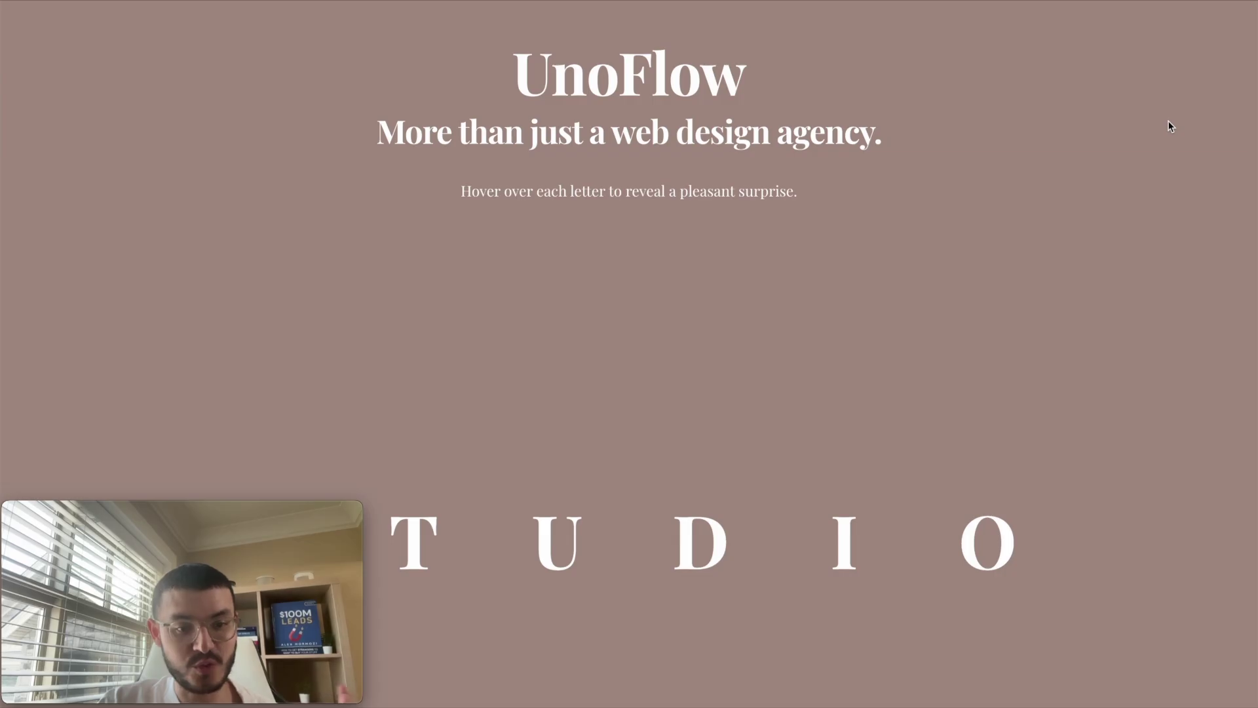
# Scroll through the finished STUDIO hover preview before returning to the UnoFlow home page editor.
pyautogui.scroll(-2, 1172, 126)
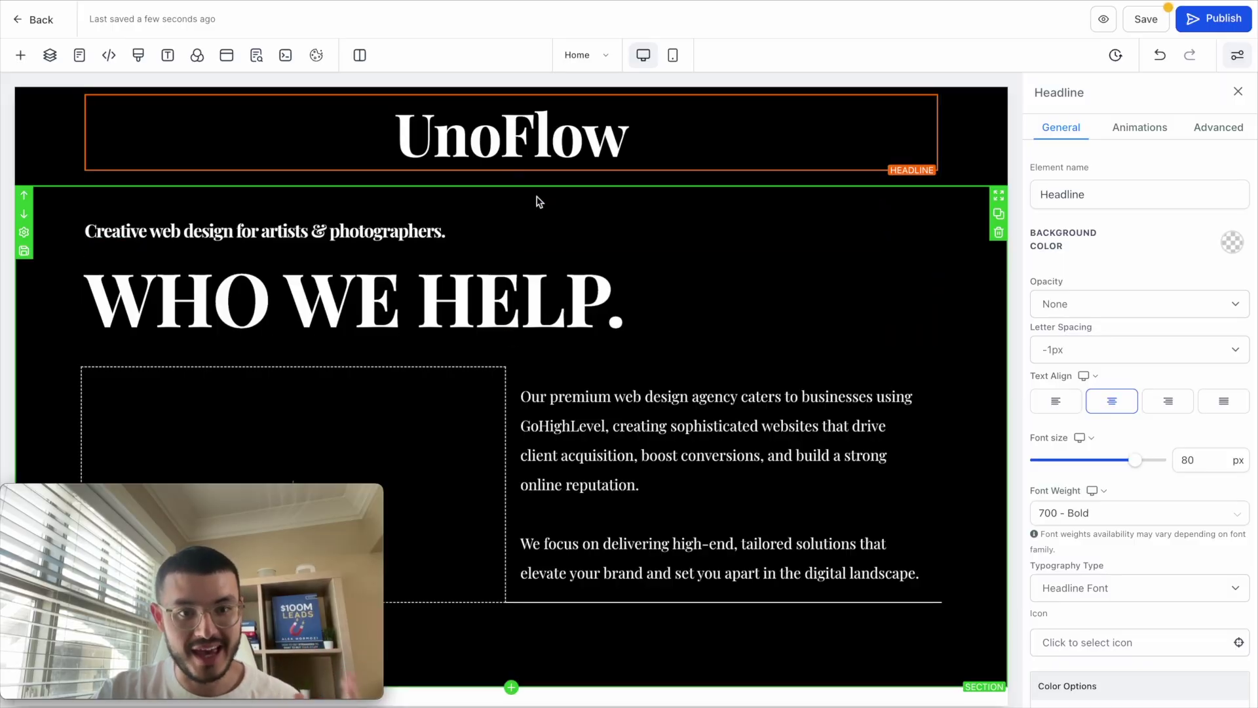
# Add a black Full Width section under the UnoFlow headline holding a 6 Column row.
pyautogui.click(20, 55)
pyautogui.click(47, 95)
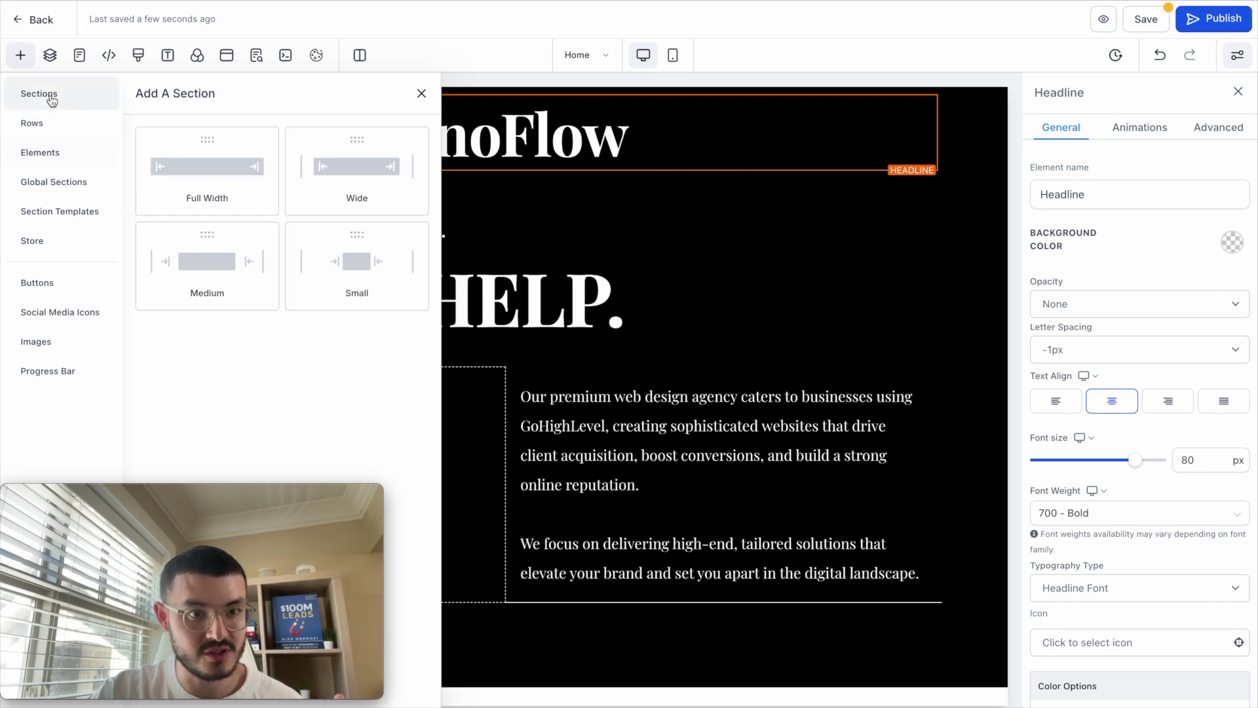
pyautogui.moveTo(211, 188); pyautogui.dragTo(564, 232)
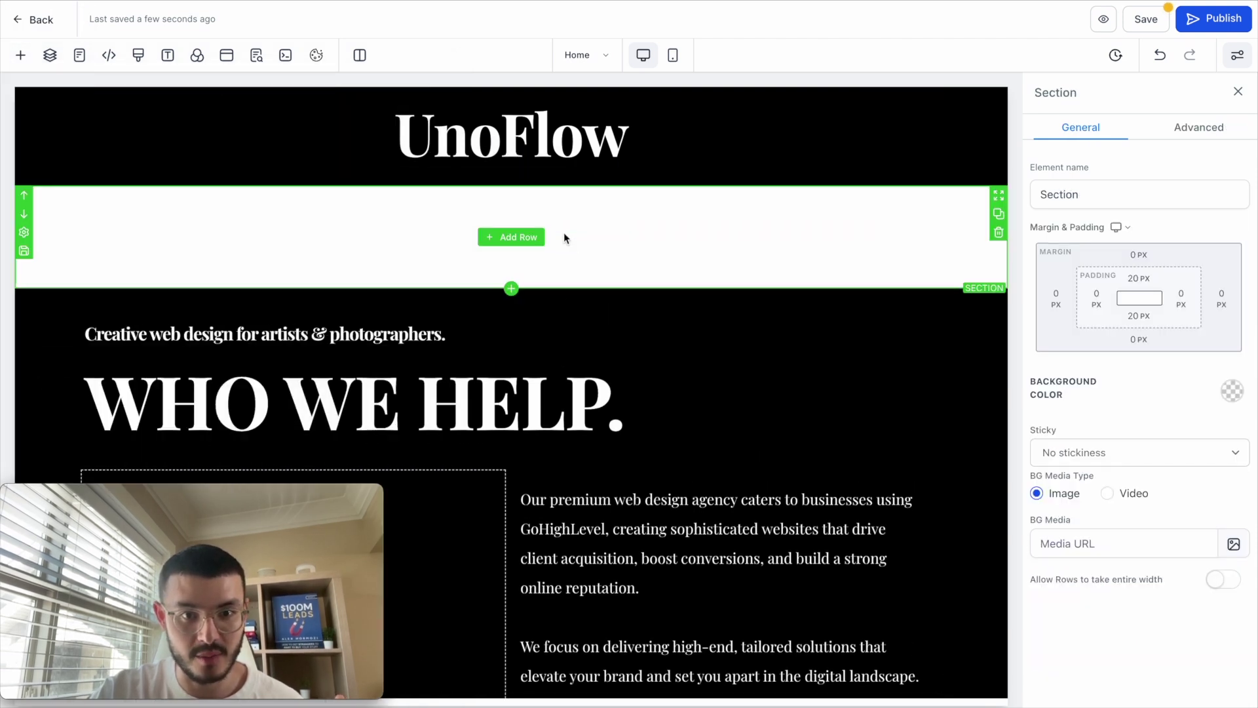
pyautogui.click(1232, 392)
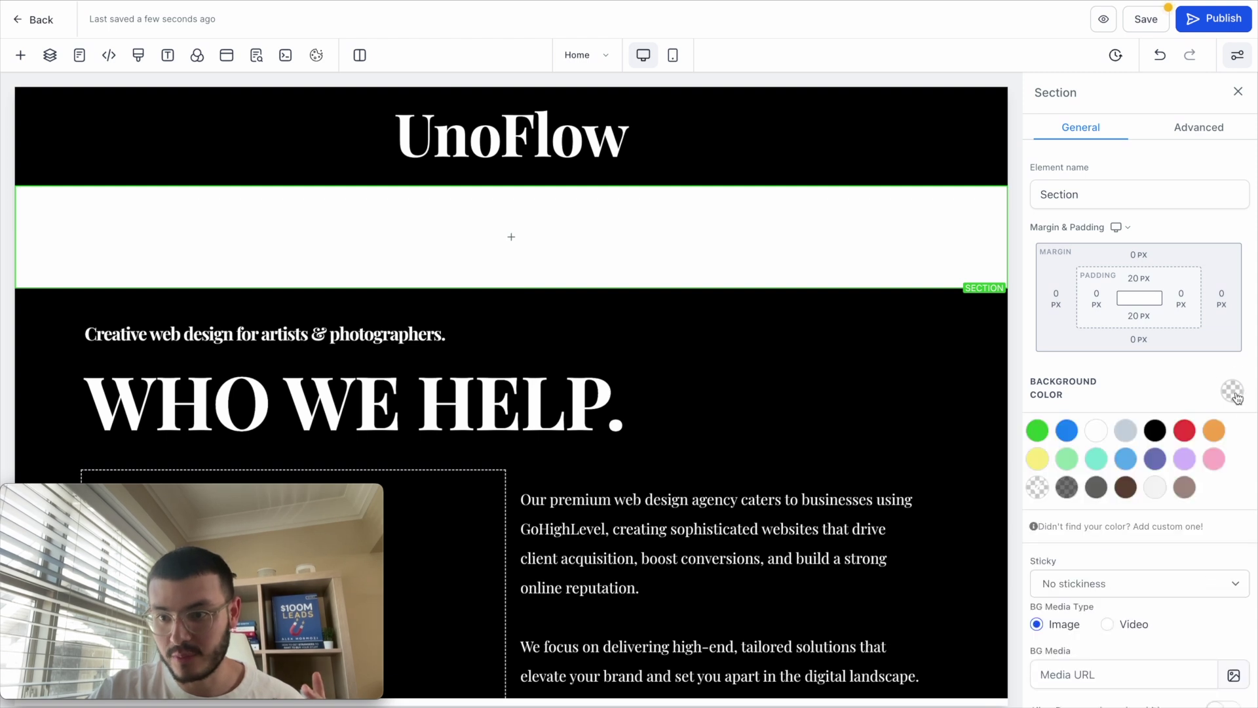
pyautogui.click(1152, 430)
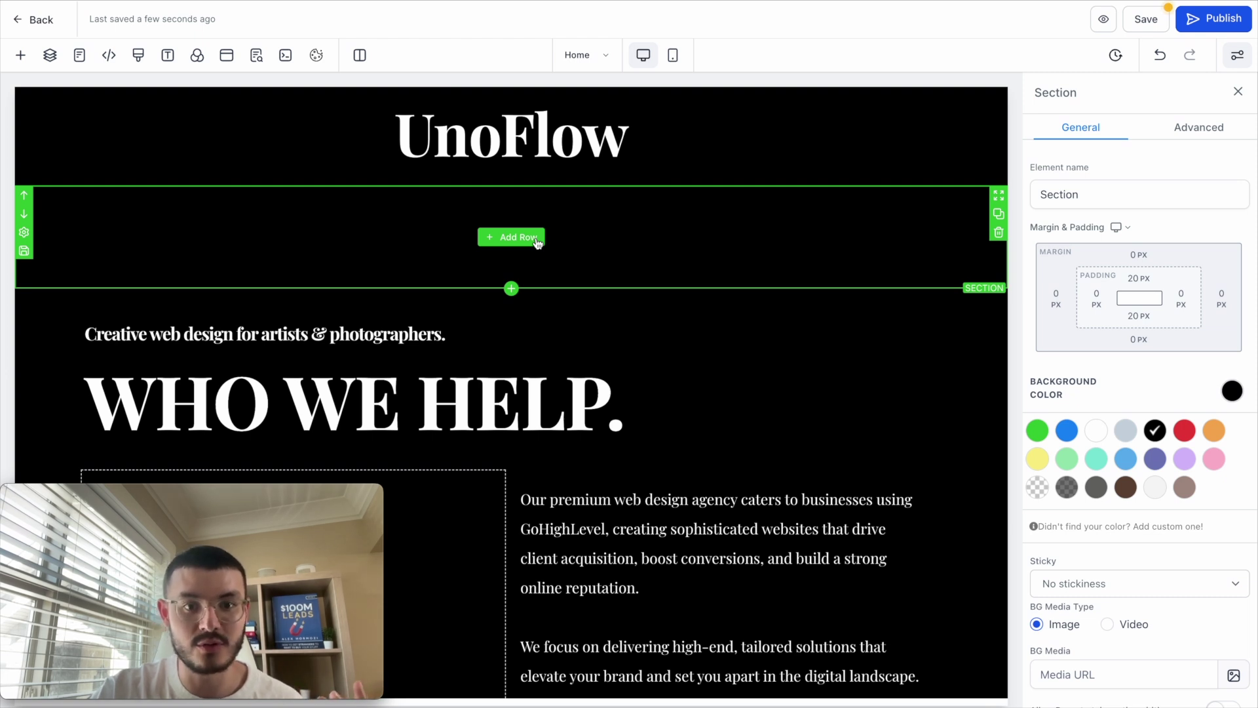
pyautogui.click(534, 238)
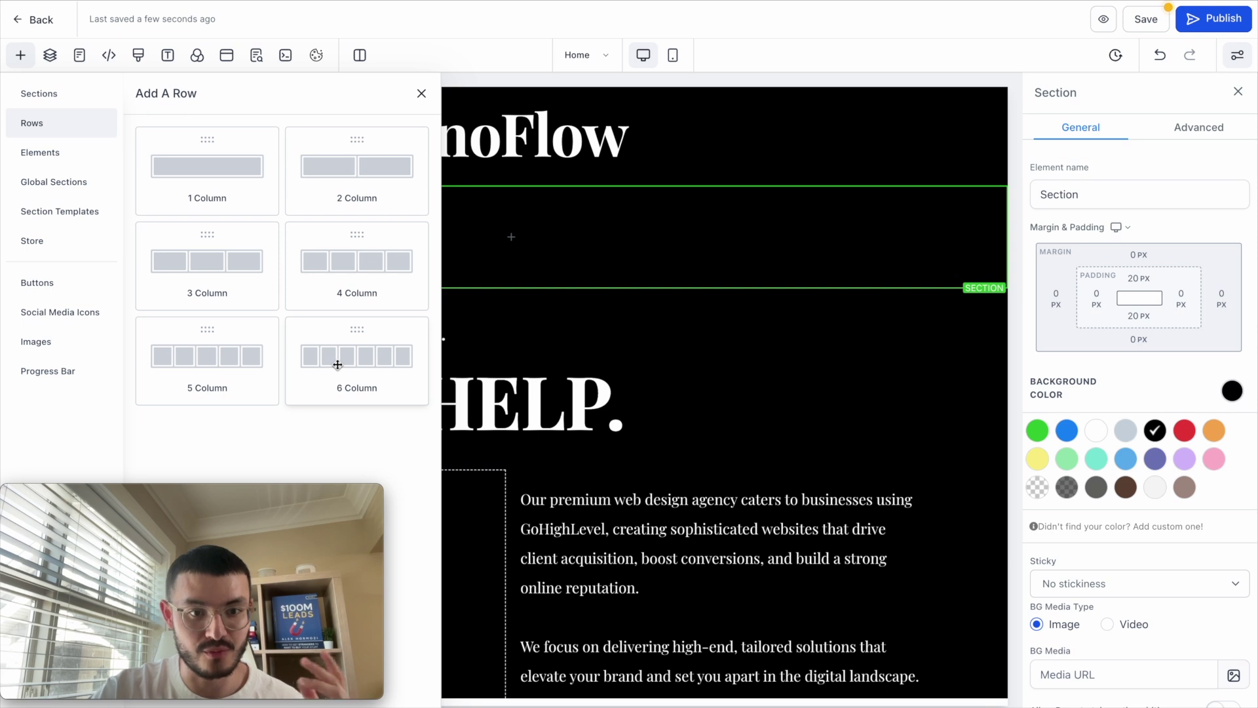
pyautogui.click(337, 365)
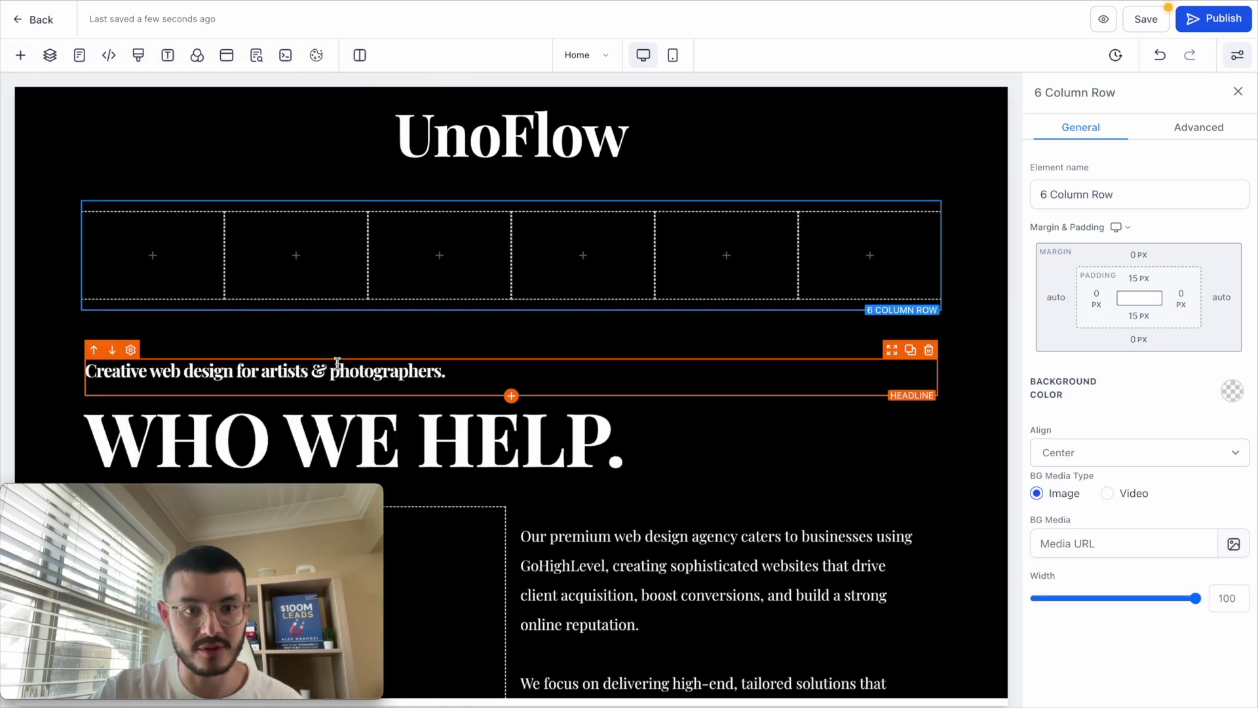
# Give the first column the beige vase photo background set to Full Center.
pyautogui.click(175, 226)
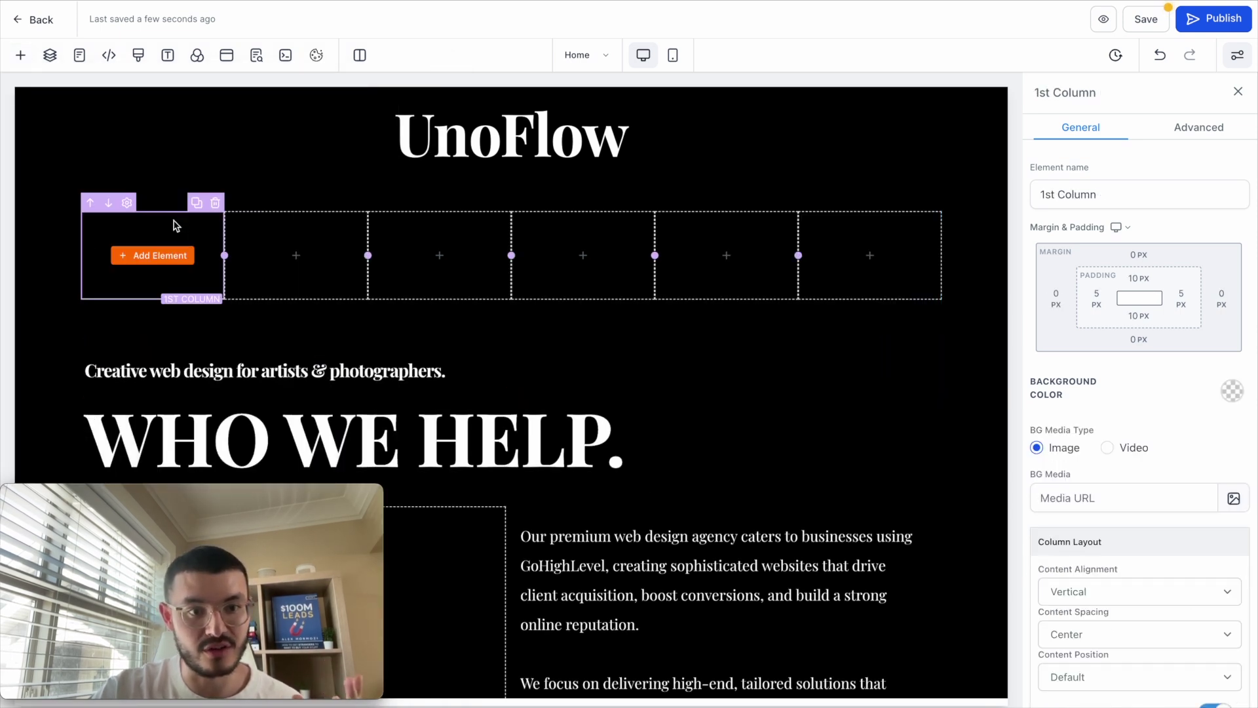
pyautogui.click(1234, 499)
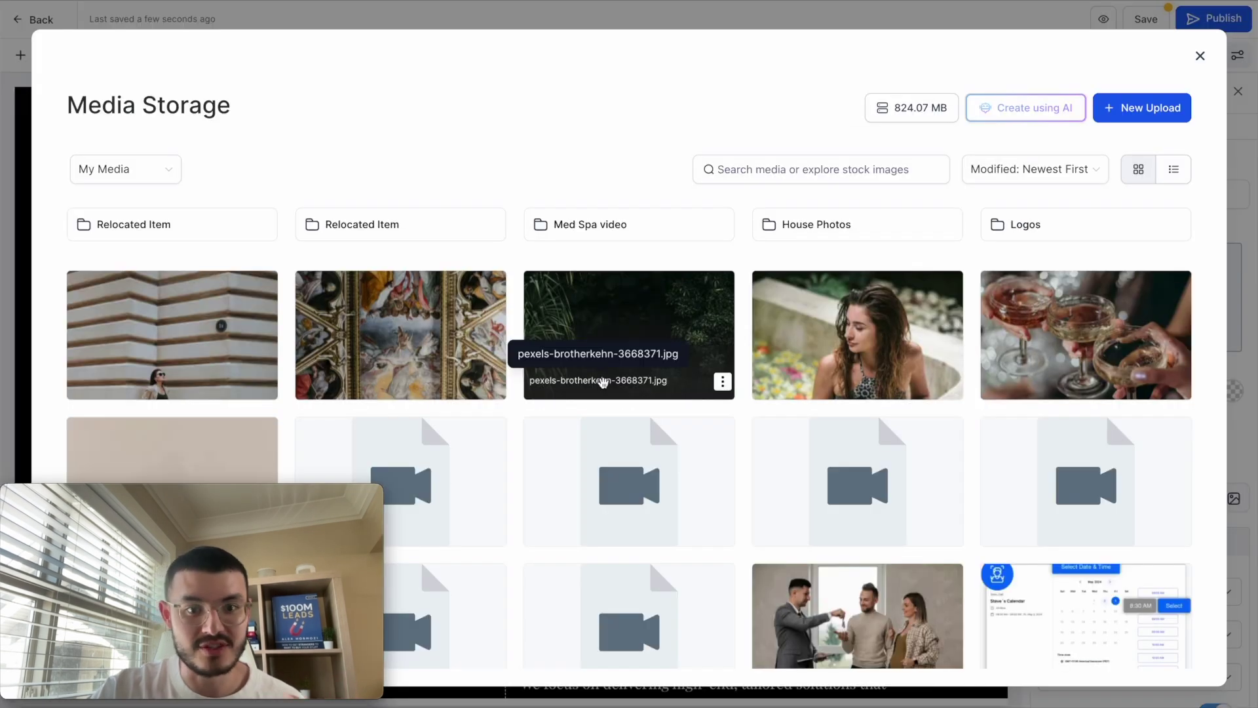
pyautogui.scroll(-1, 655, 421)
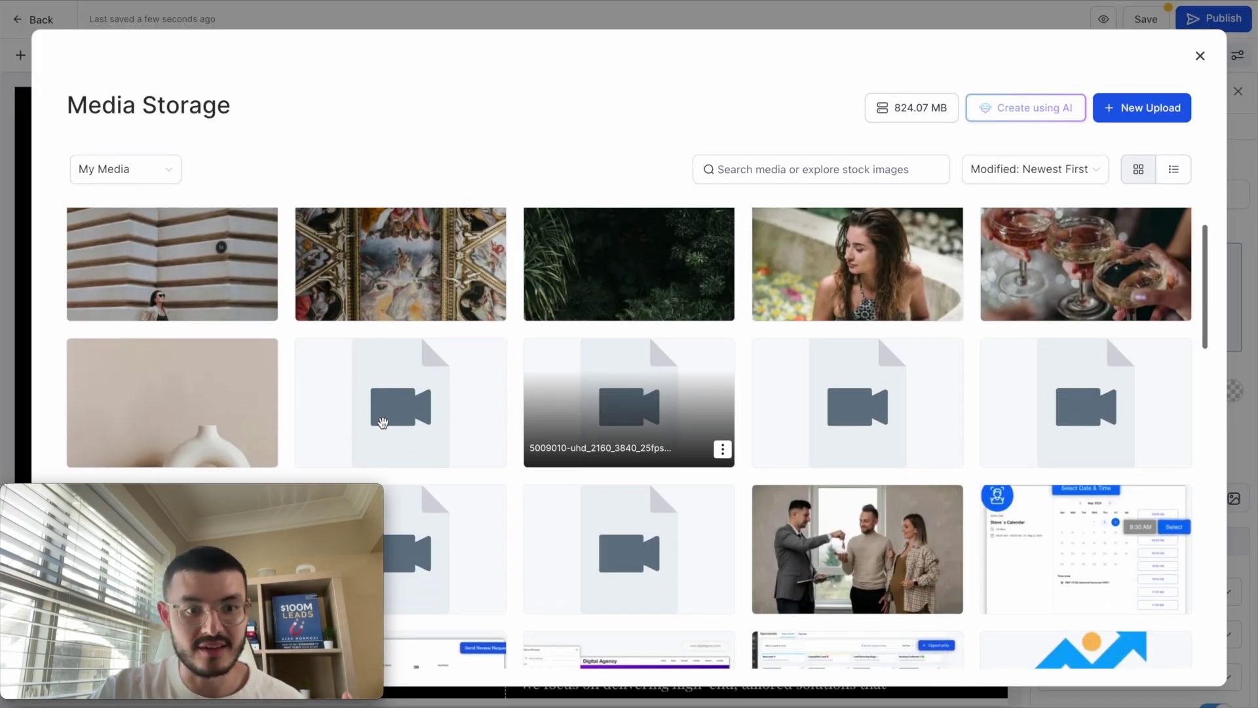
pyautogui.click(240, 381)
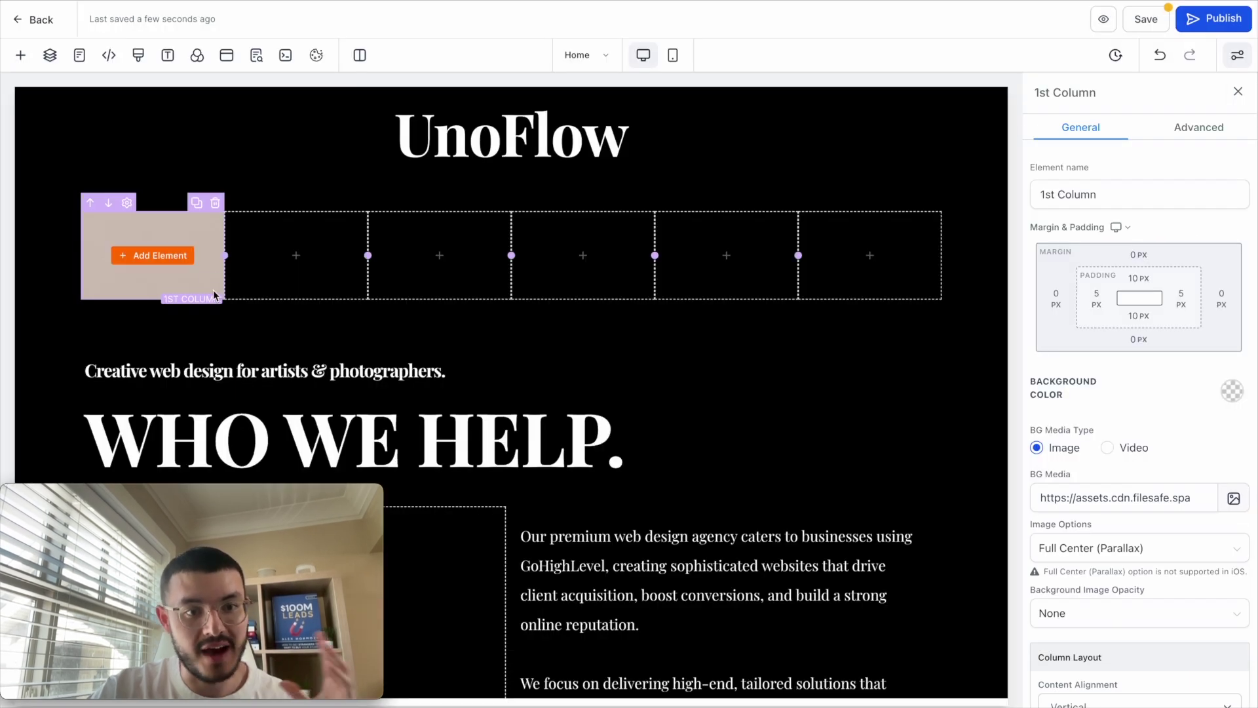
pyautogui.click(1084, 548)
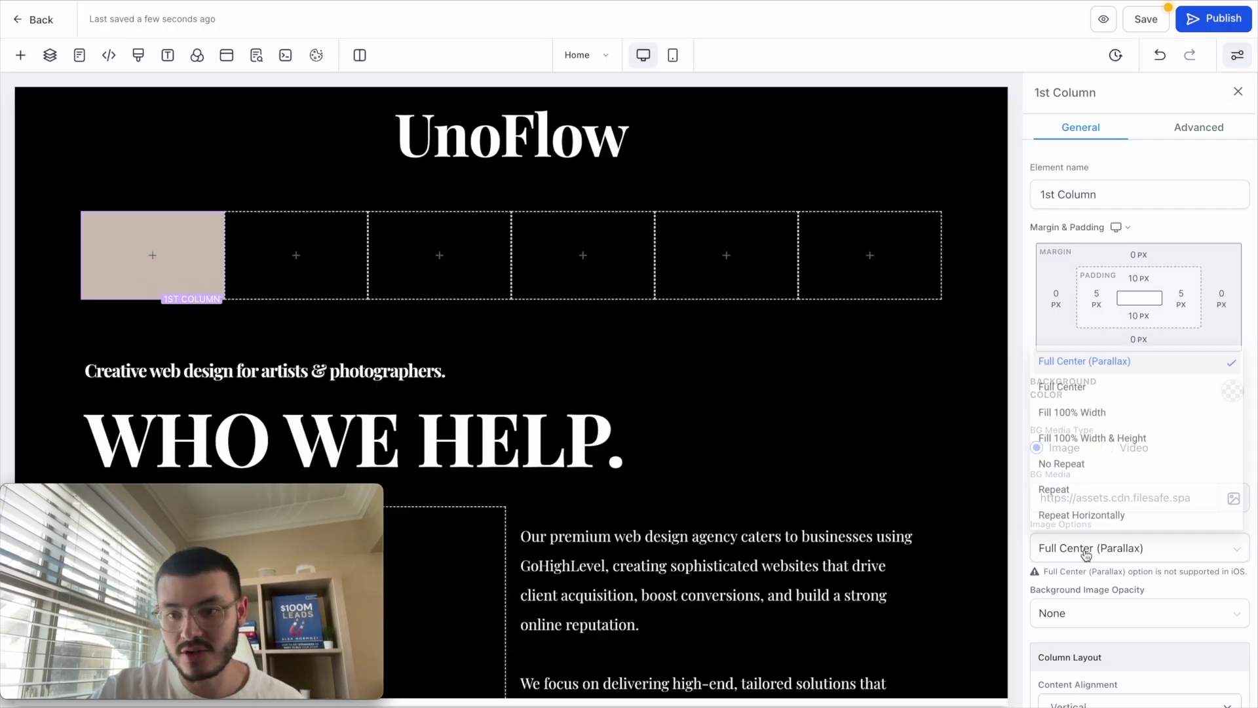
pyautogui.click(1090, 381)
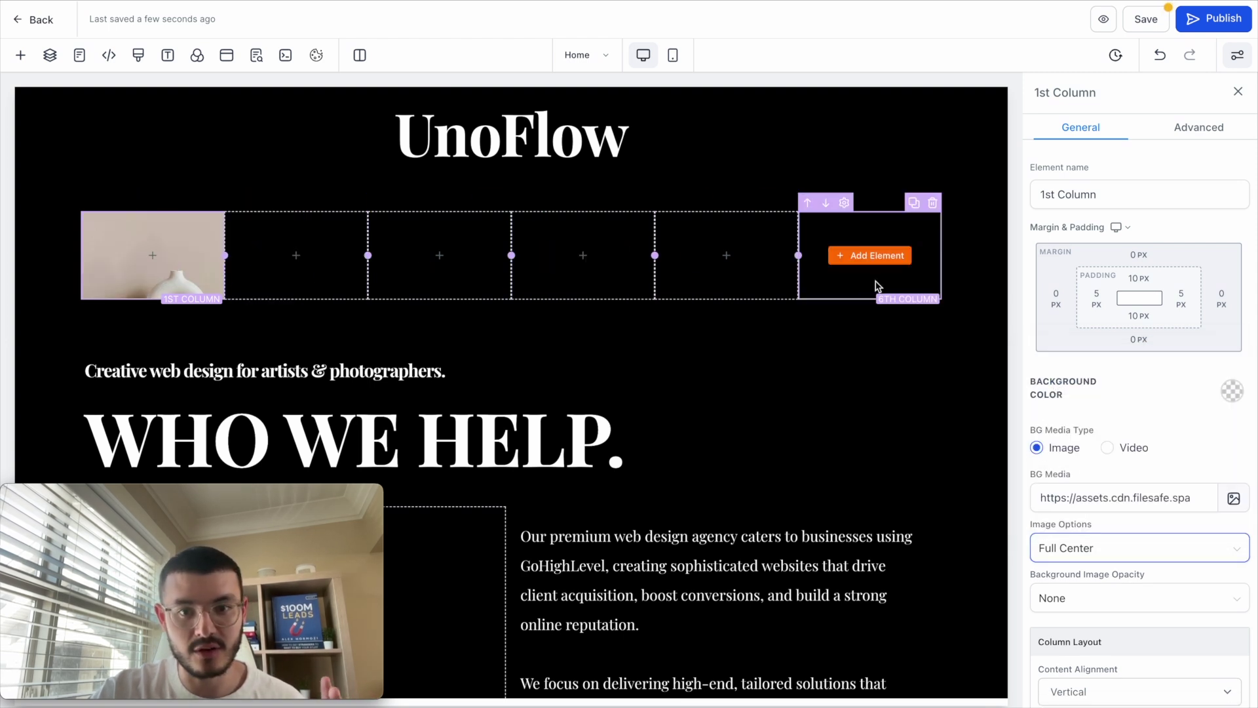
pyautogui.click(903, 286)
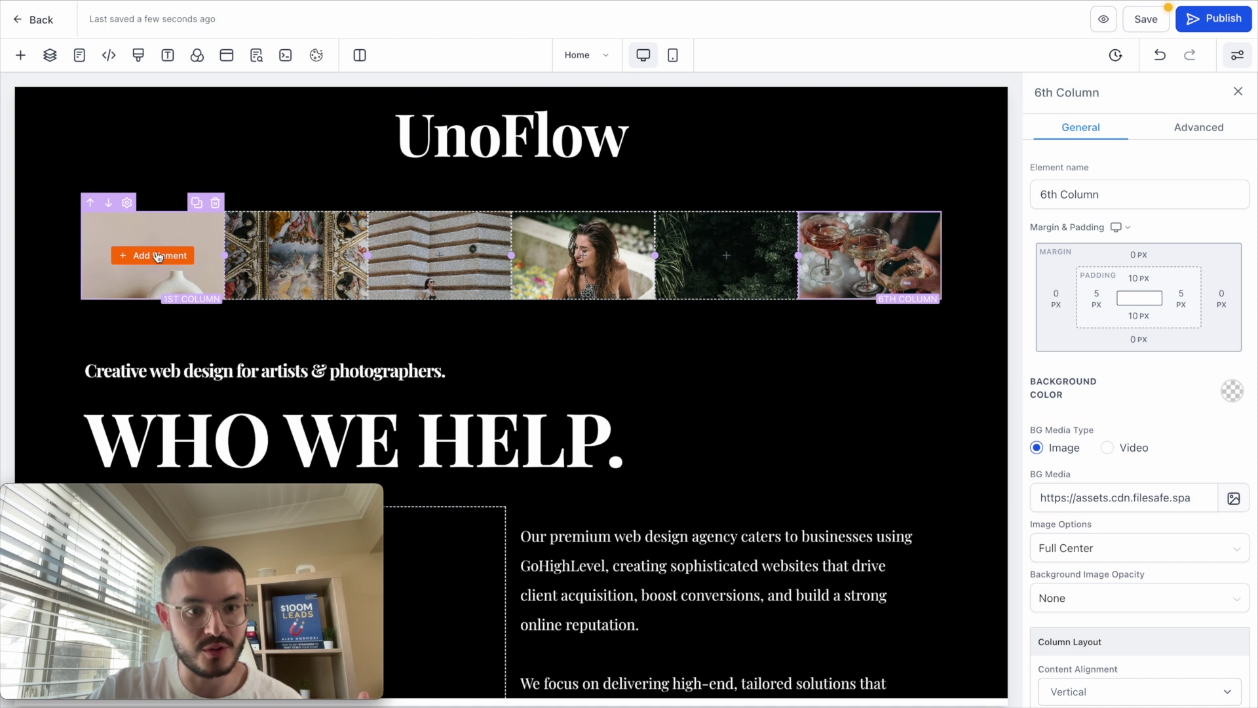
# Add a white headline 'S' at font size 128 to the first column.
pyautogui.click(148, 256)
pyautogui.click(174, 232)
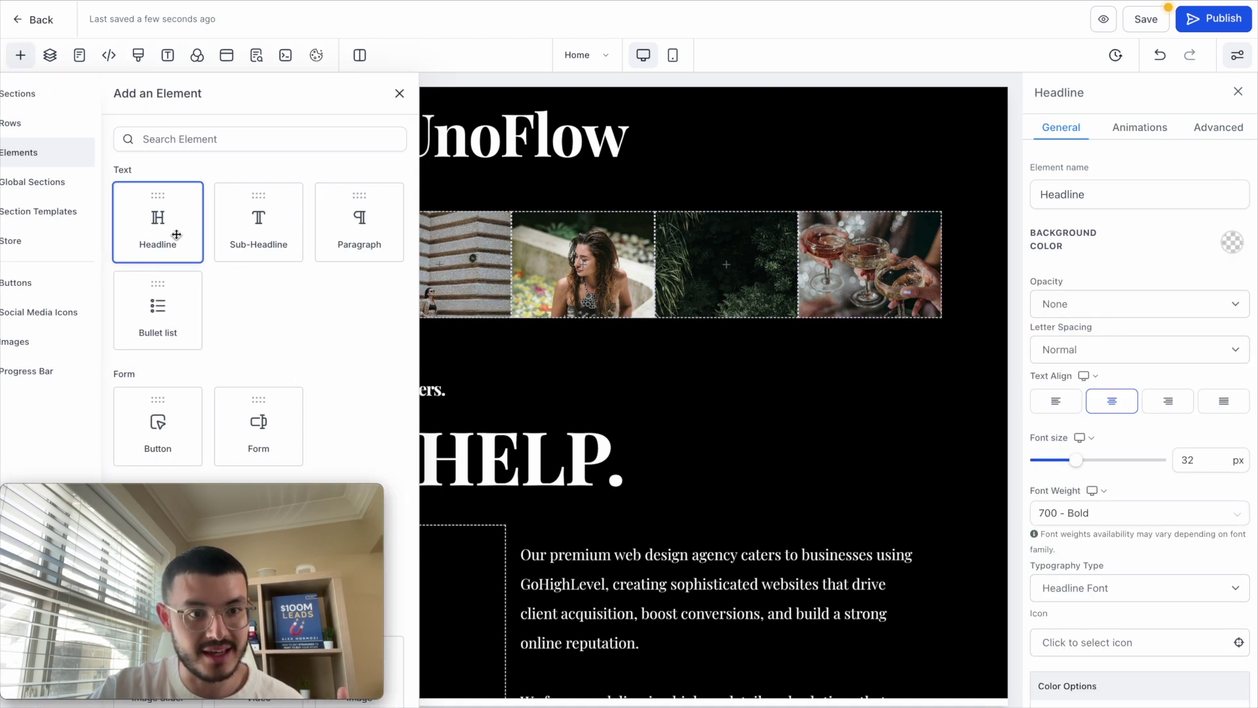
pyautogui.tripleClick(173, 279)
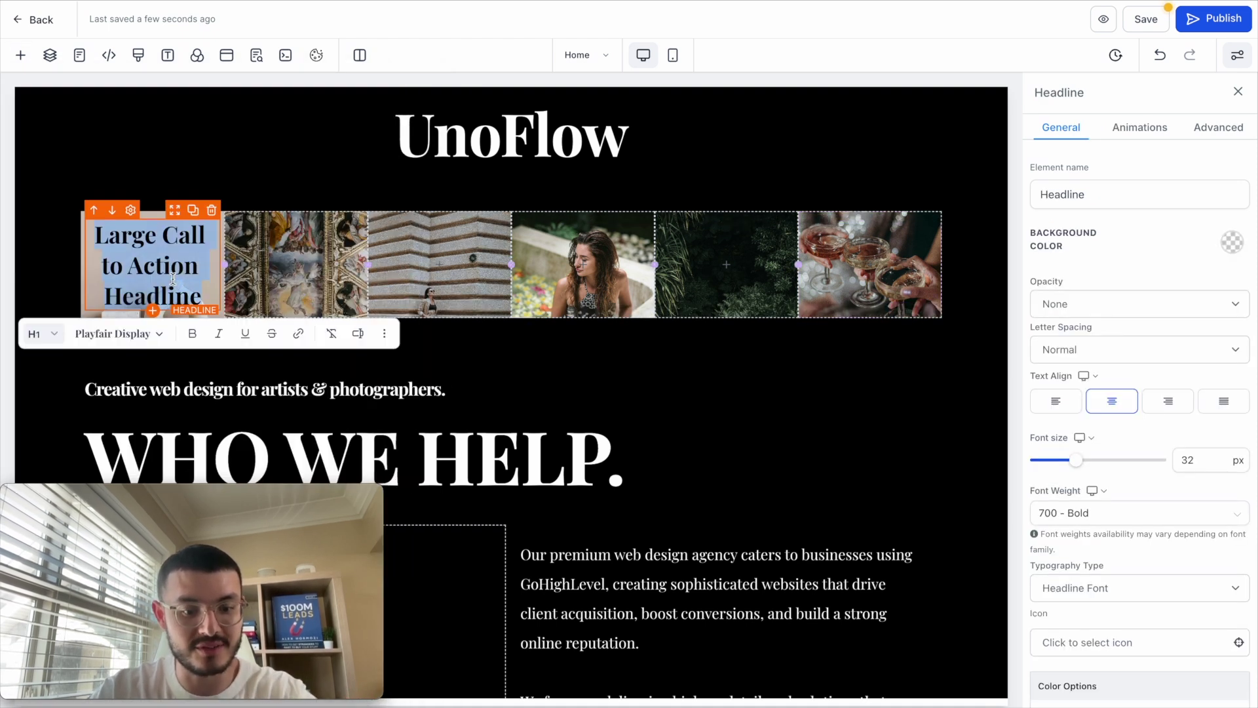
pyautogui.write('S')
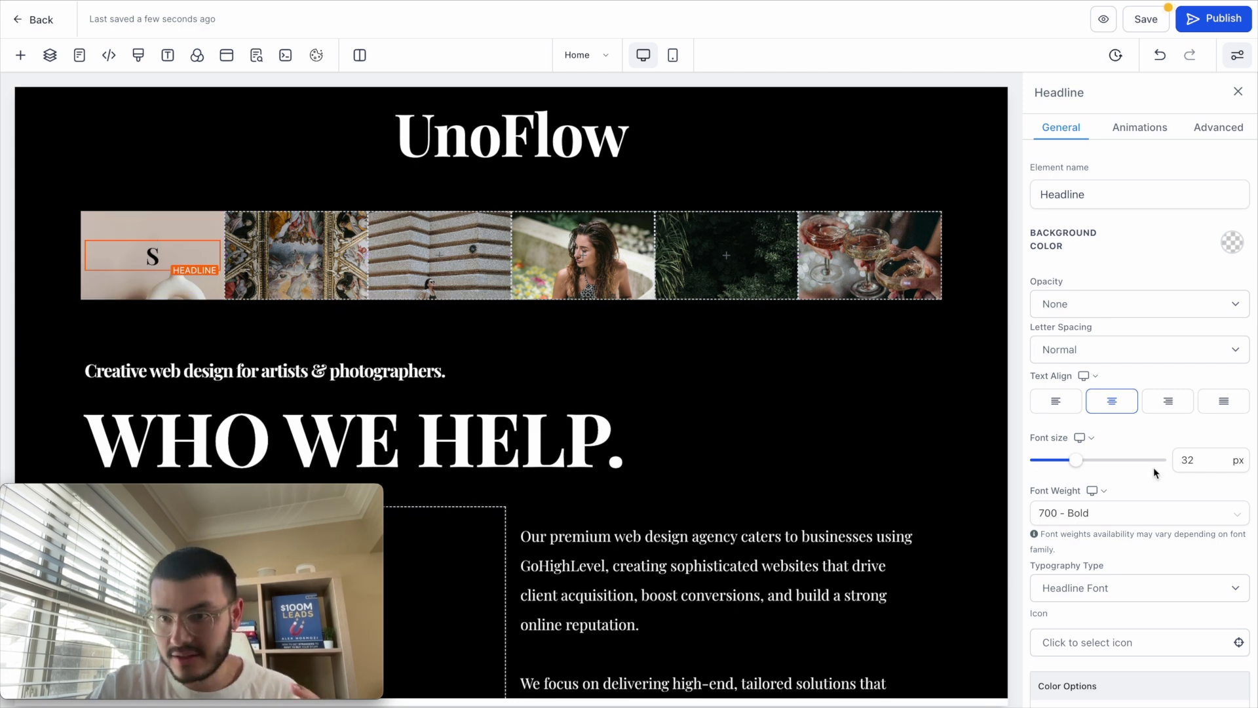
pyautogui.scroll(-5, 1154, 470)
pyautogui.click(1224, 392)
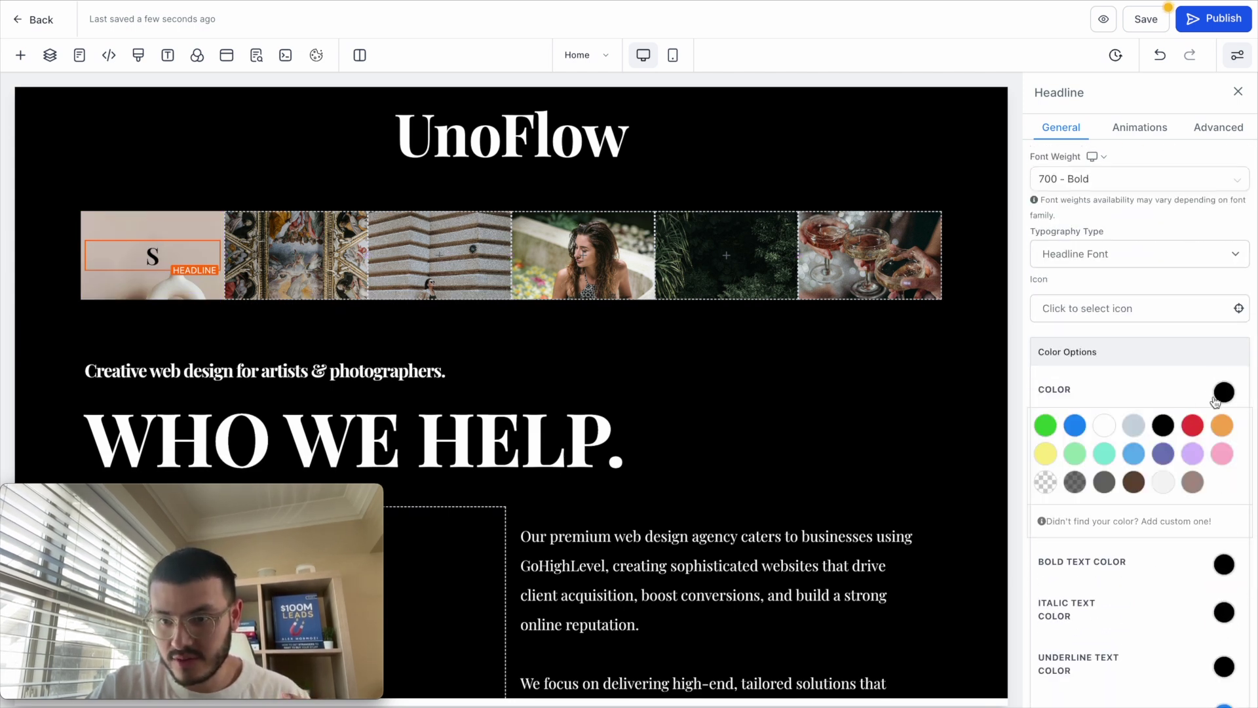
pyautogui.click(1105, 425)
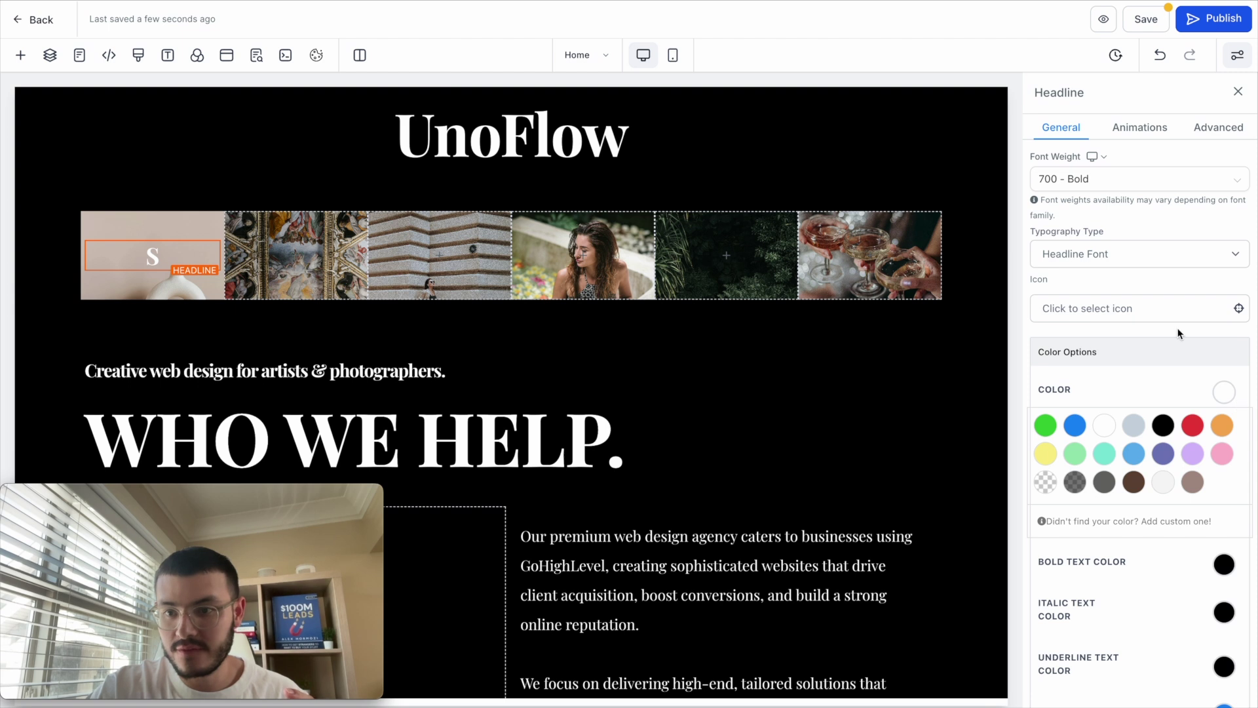
pyautogui.scroll(4, 1178, 333)
pyautogui.doubleClick(1200, 364)
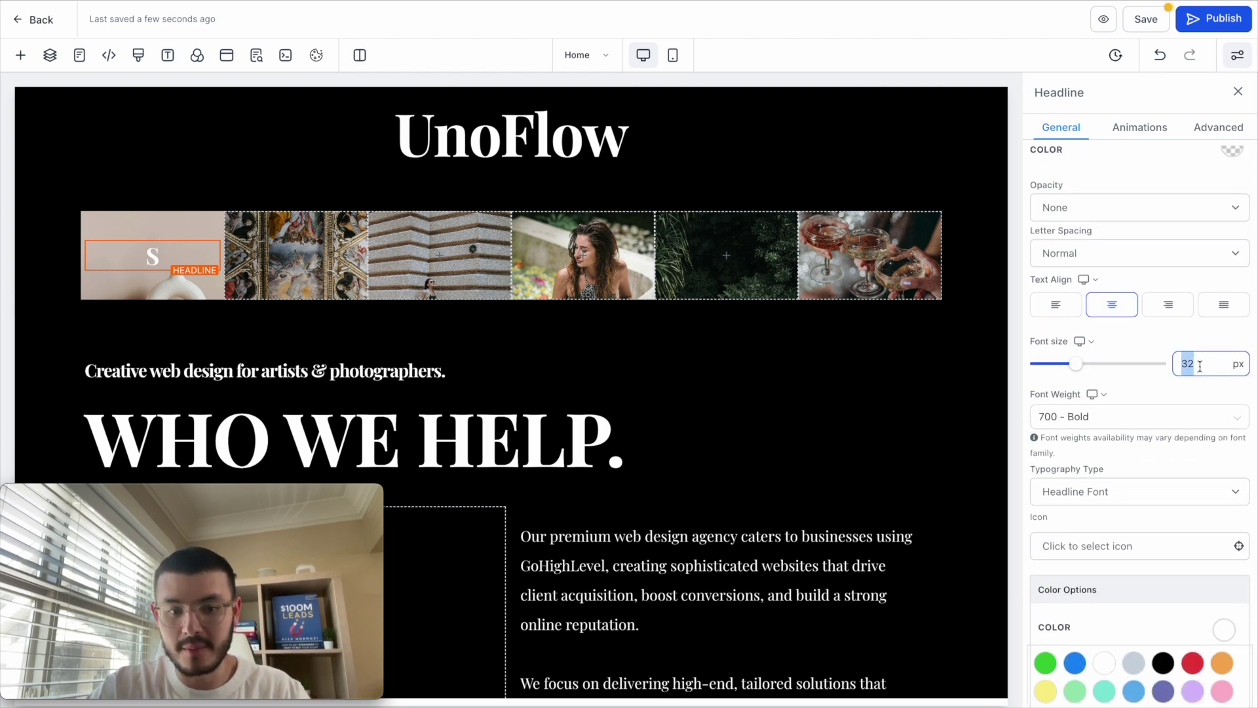
pyautogui.write('128')
pyautogui.click(721, 420)
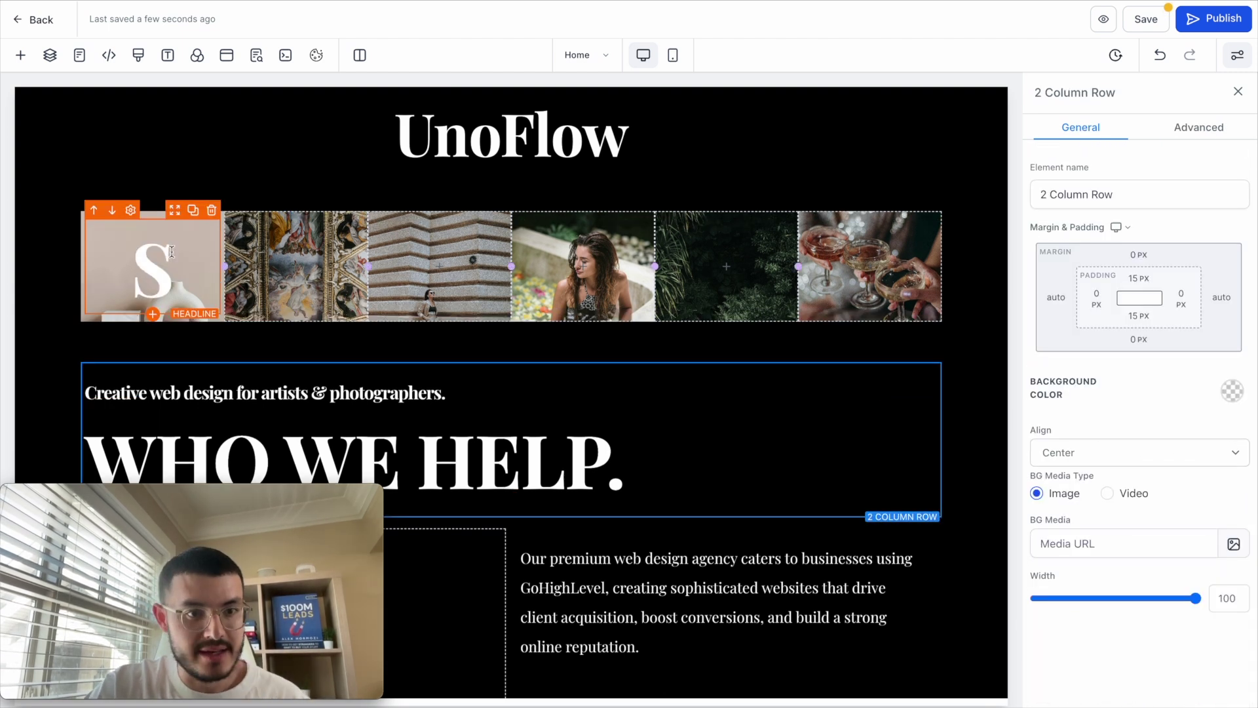
# Duplicate the S headline into the second column and change it to 'T'.
pyautogui.click(193, 211)
pyautogui.moveTo(174, 226); pyautogui.dragTo(302, 242)
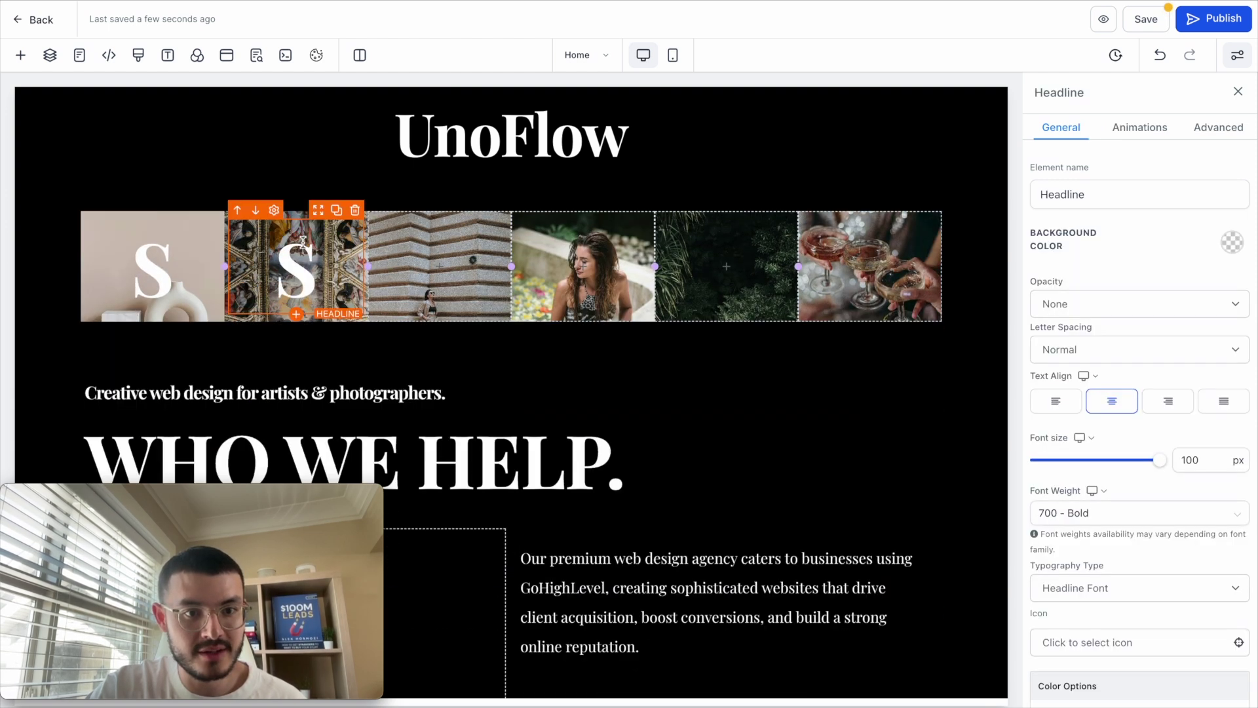
pyautogui.press('BackSpace')
pyautogui.write('T')
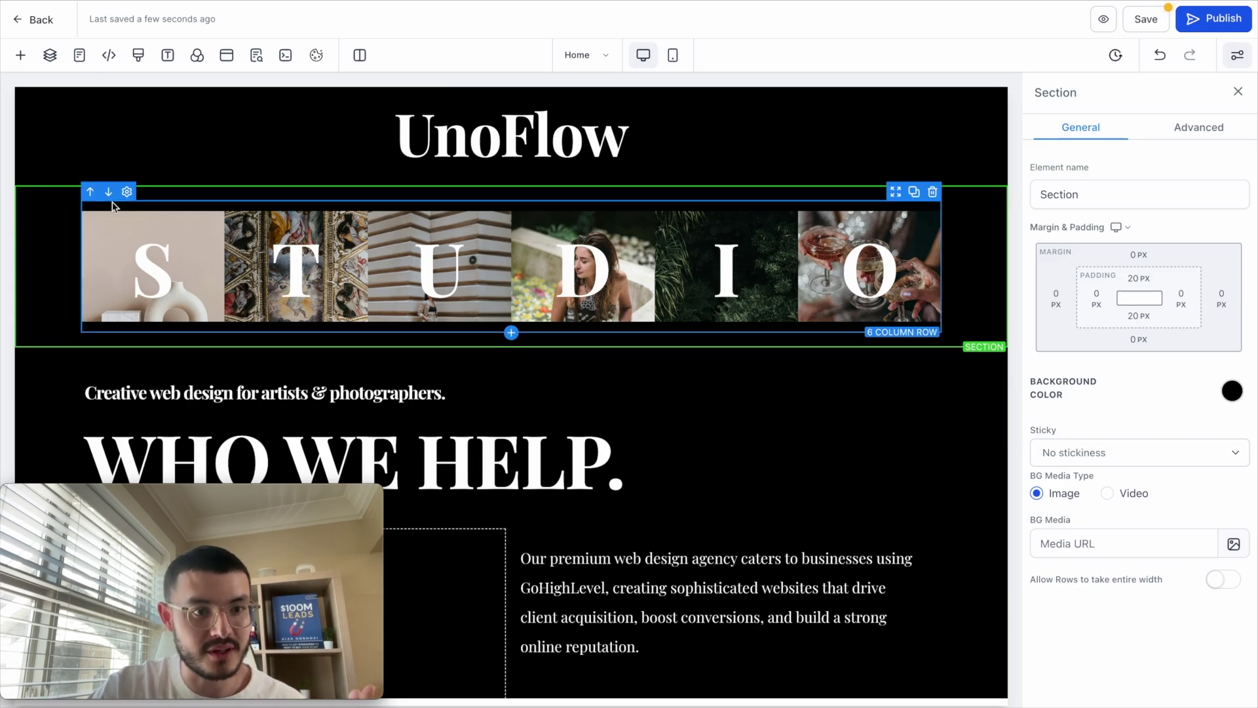
# Select the six-column STUDIO row and show its Advanced settings with class container1.
pyautogui.click(129, 203)
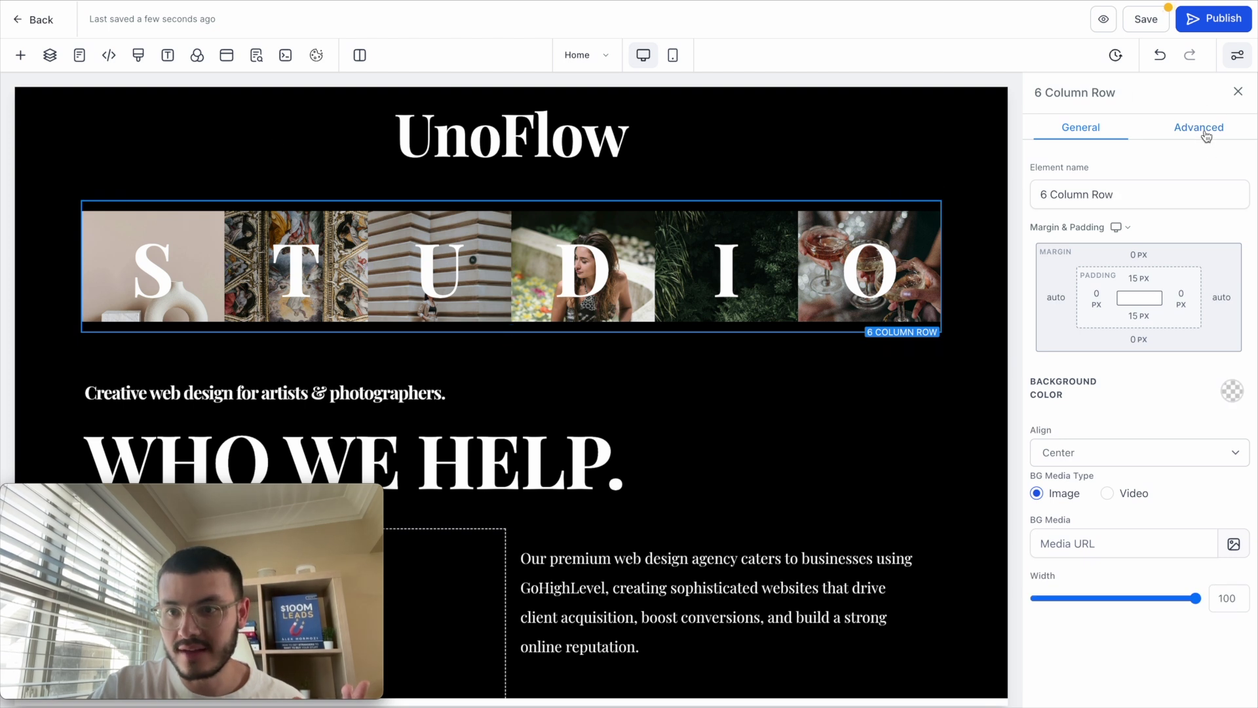
pyautogui.click(1201, 131)
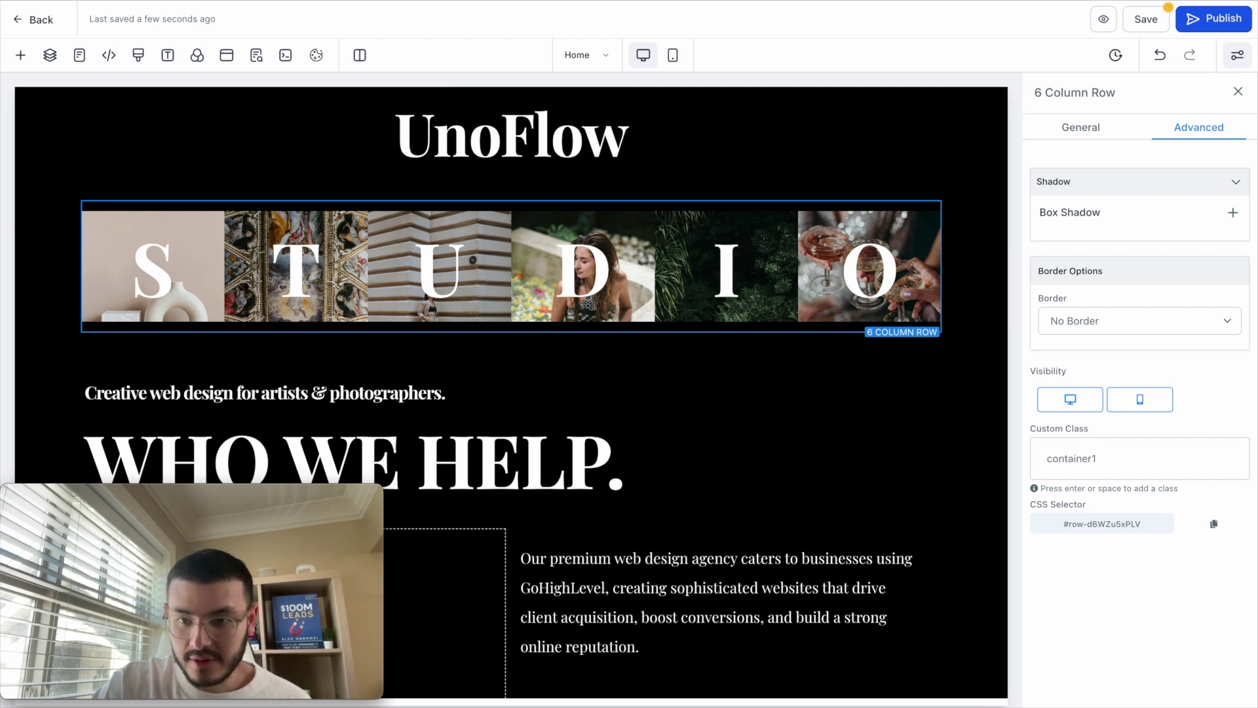
# Add class container1 to the row and class 'cards' to the S column.
pyautogui.press('Return')
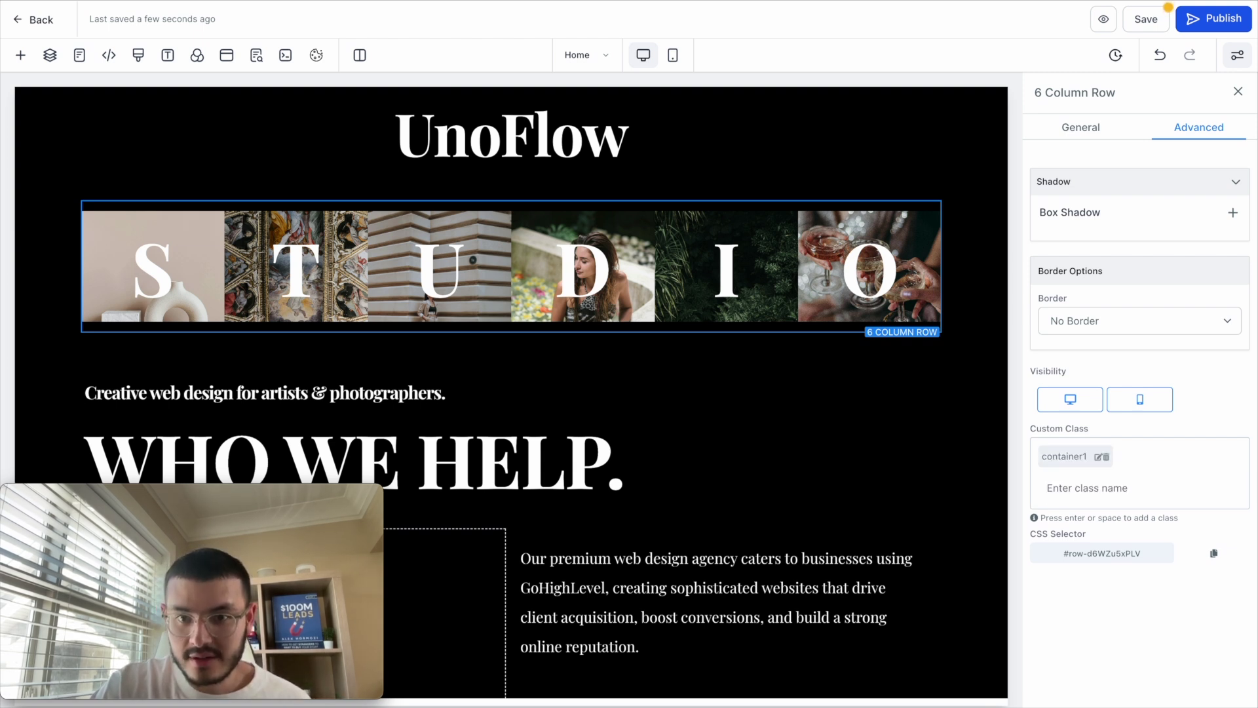
pyautogui.click(153, 214)
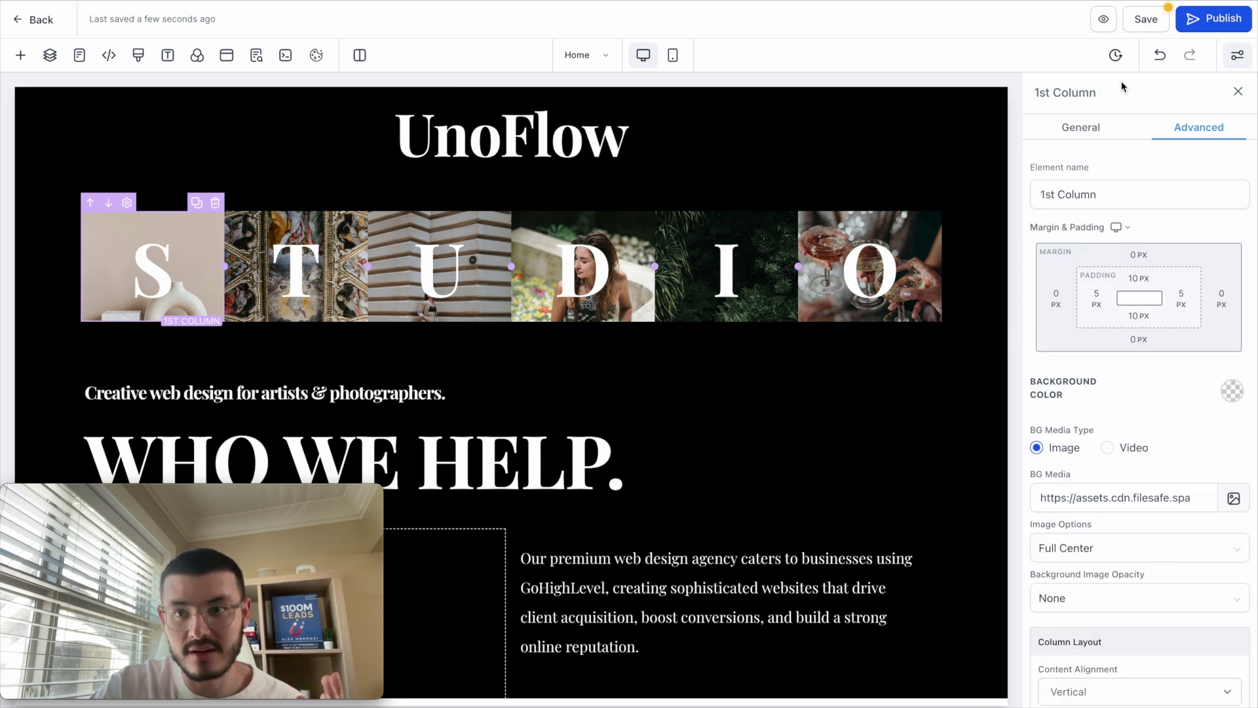
pyautogui.click(1203, 127)
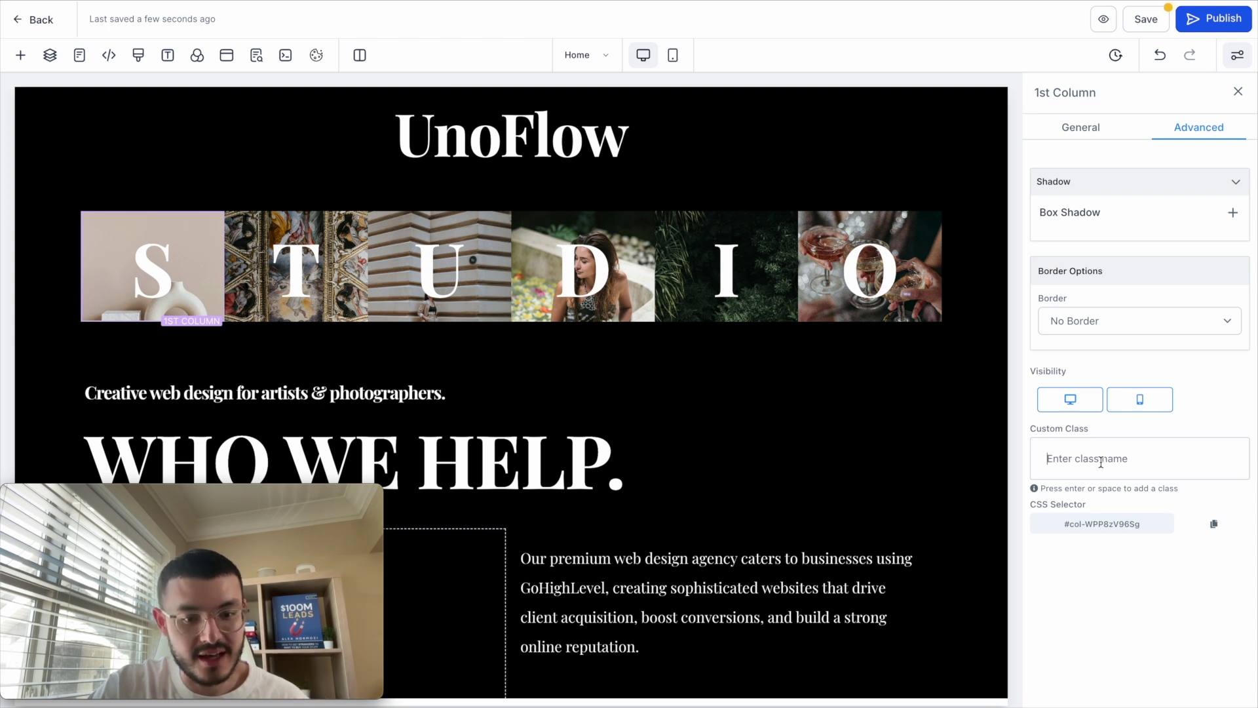
pyautogui.write('car')
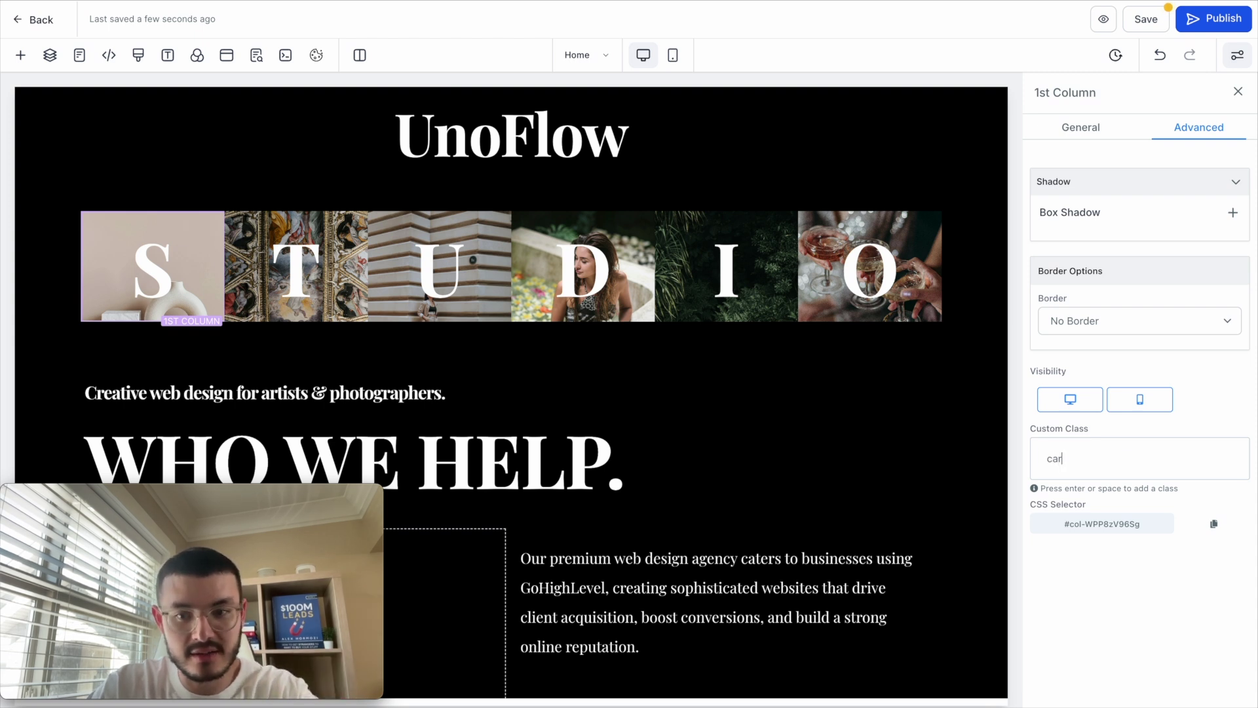
pyautogui.write('ds')
pyautogui.press('Return')
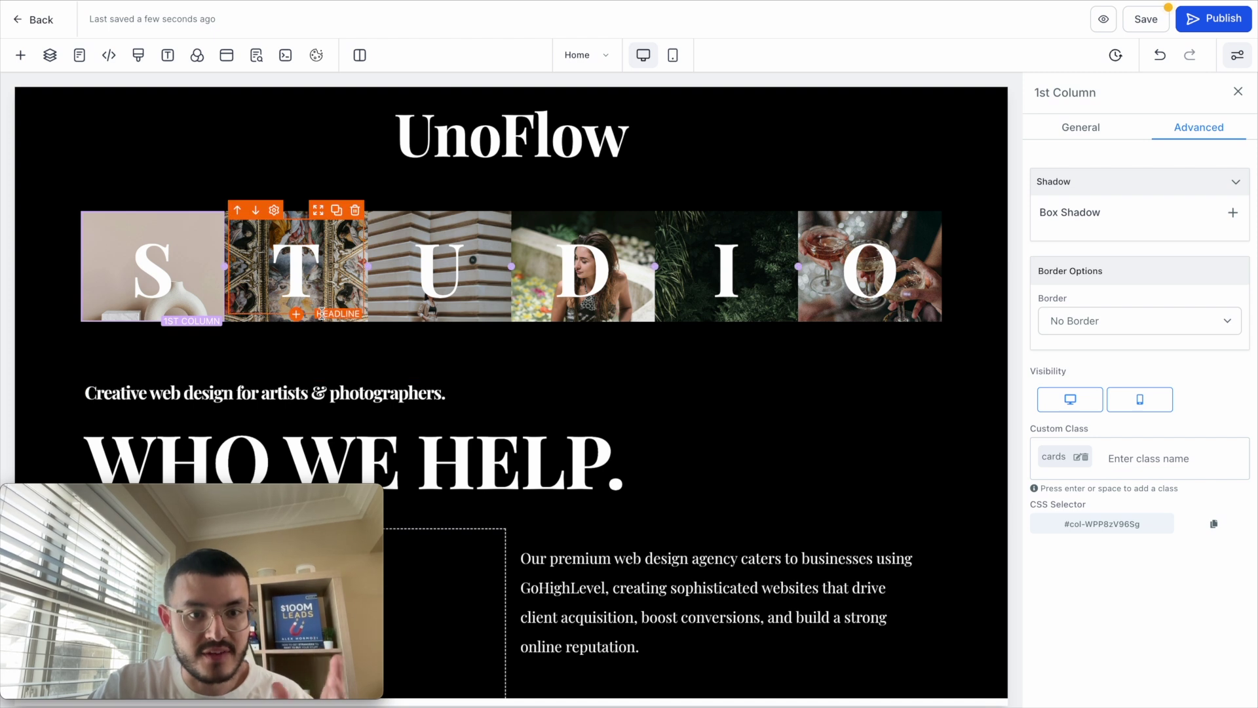
# Give the T column class 'cards', then bring the Notion design board forward.
pyautogui.click(320, 316)
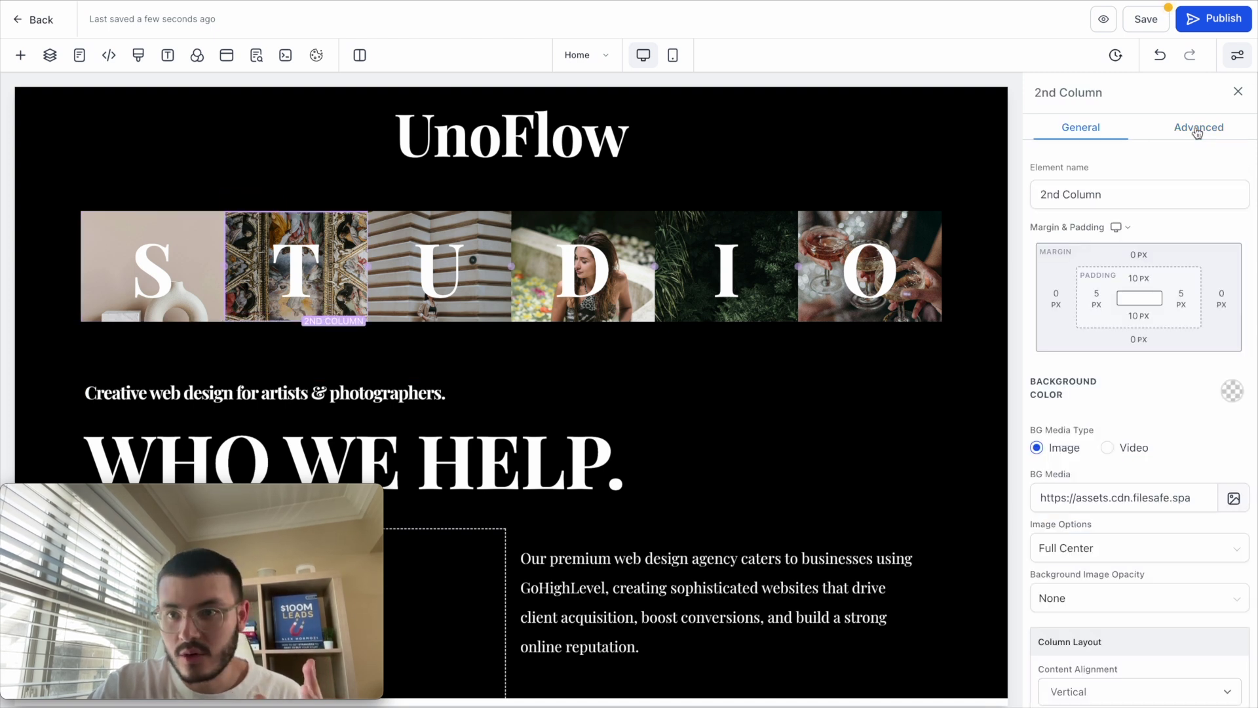
pyautogui.click(1197, 131)
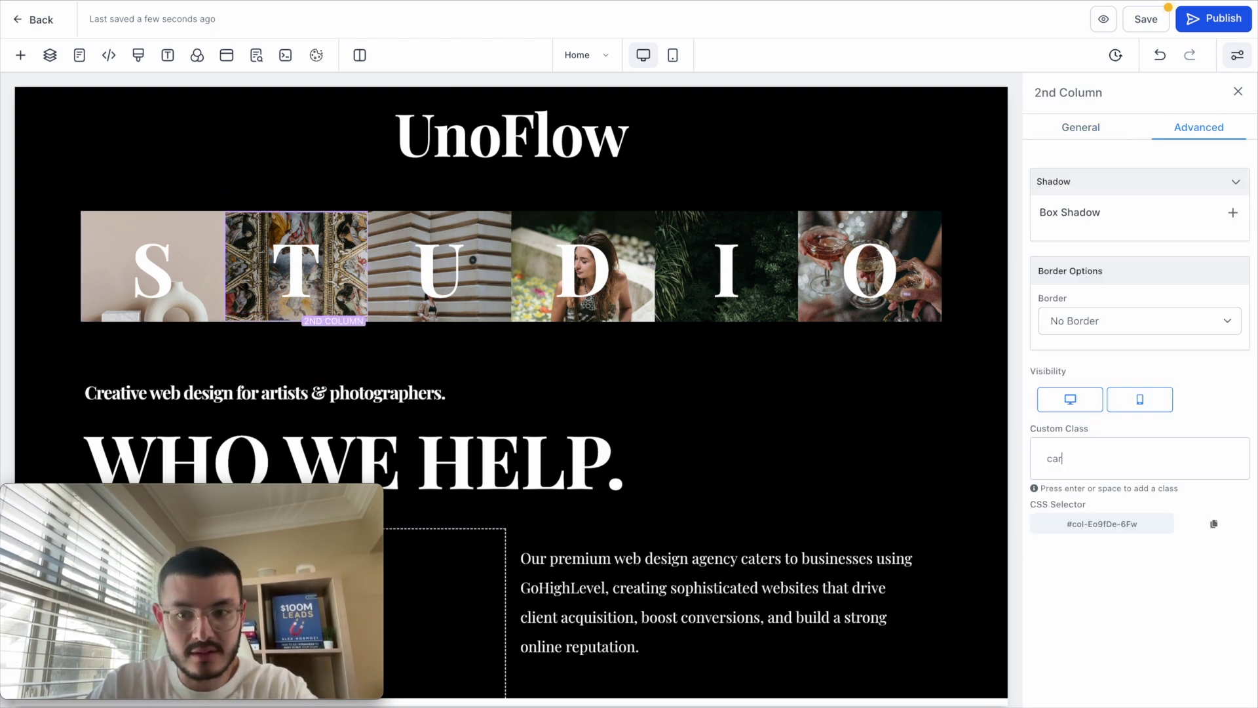
pyautogui.write('cards')
pyautogui.press('Return')
pyautogui.click(871, 282)
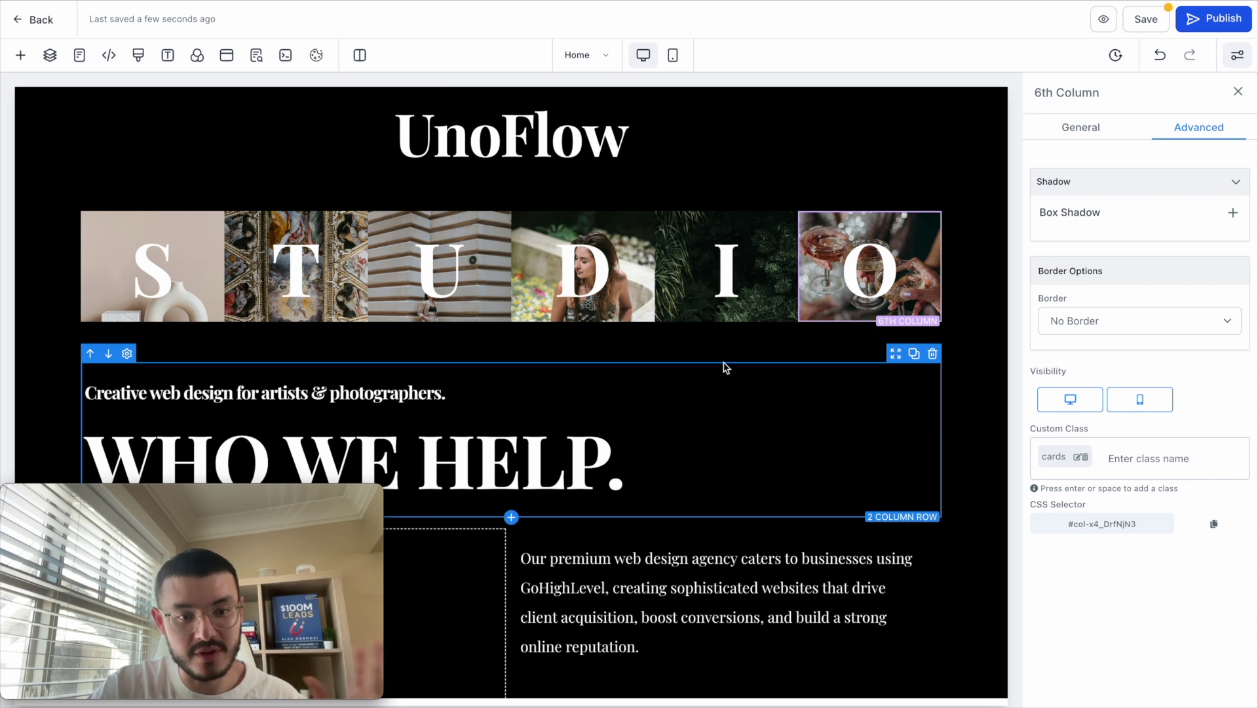
pyautogui.hotkey('ctrl', 'Up')
pyautogui.click(913, 259)
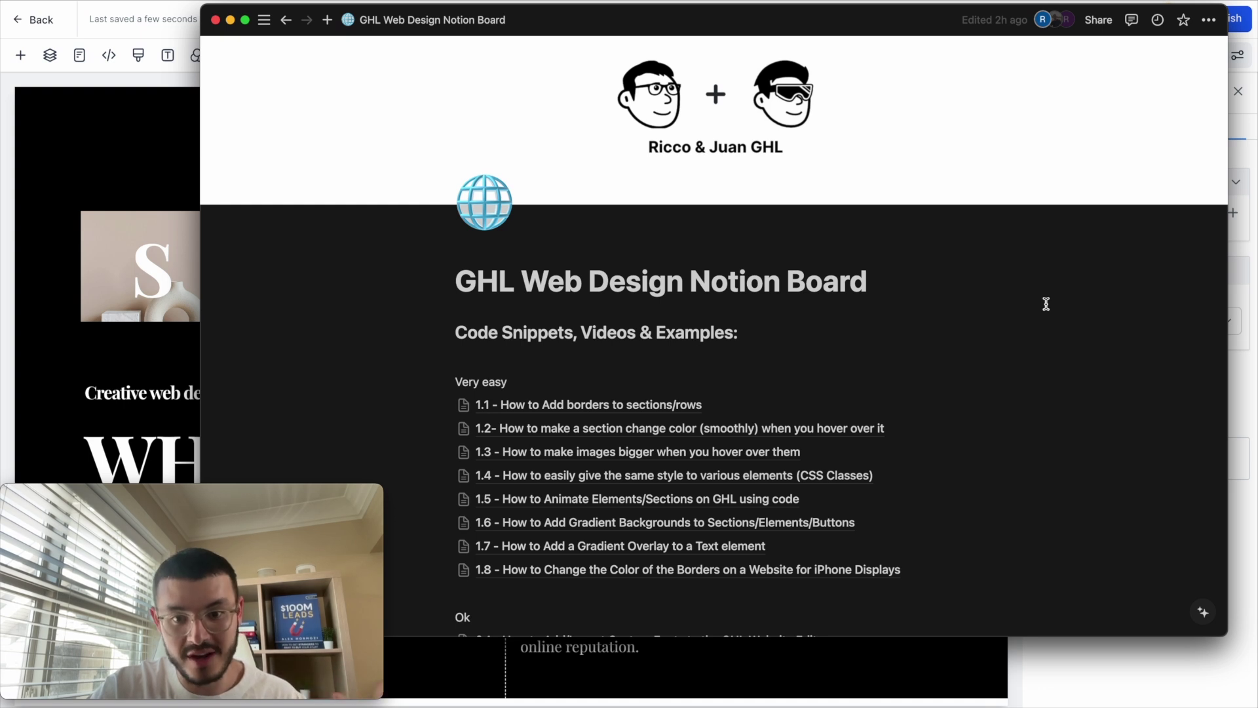
# Copy the Step 6 expanding-cards CSS from the 3.8 dynamic HERO guide.
pyautogui.scroll(-6, 786, 459)
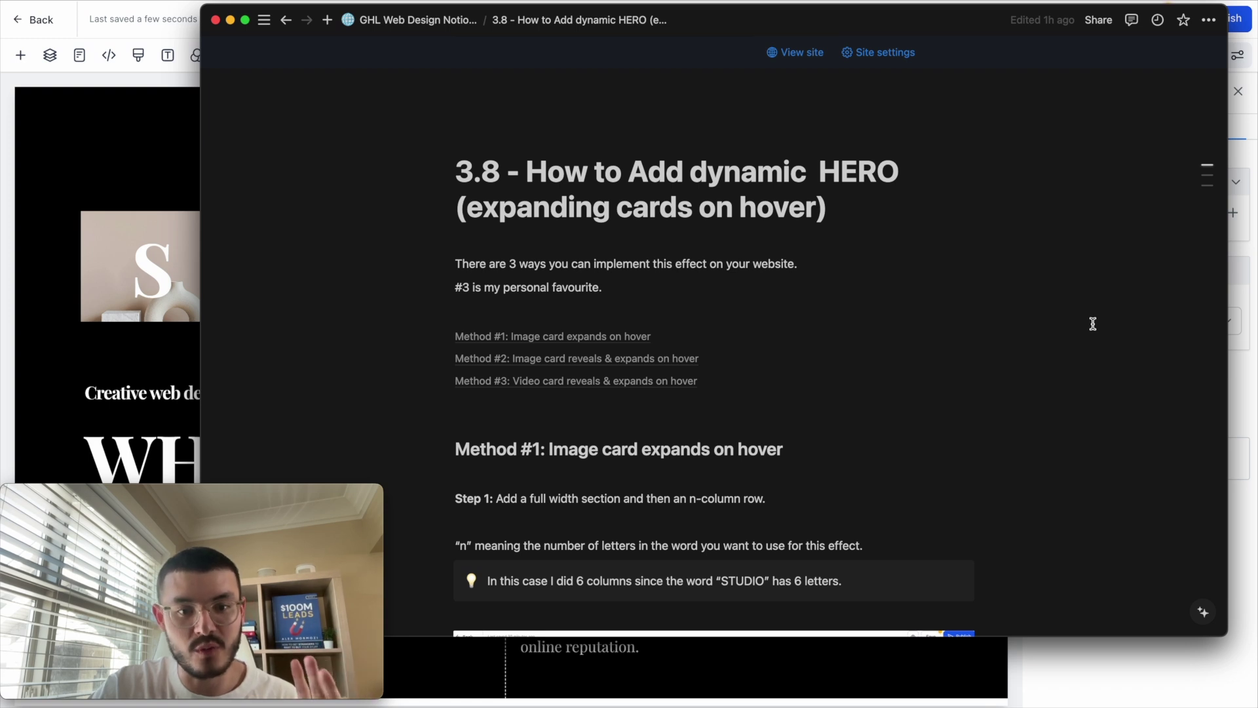
pyautogui.scroll(-15, 851, 334)
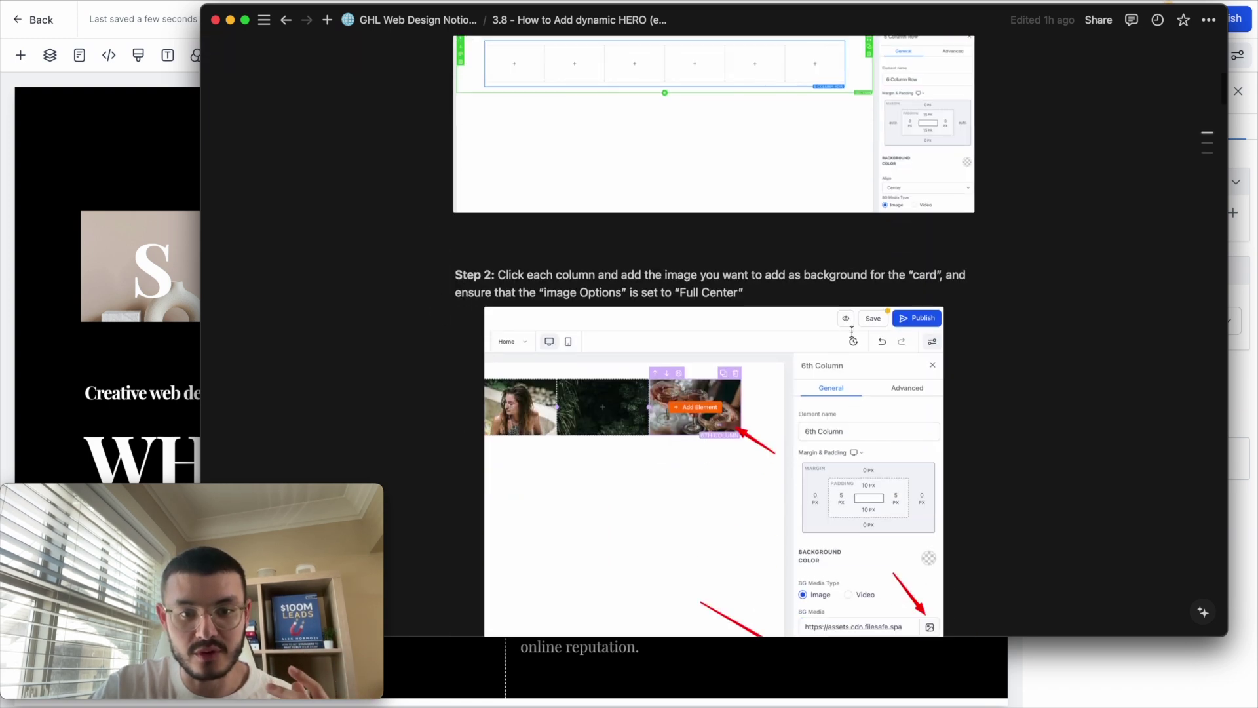
pyautogui.scroll(-15, 853, 338)
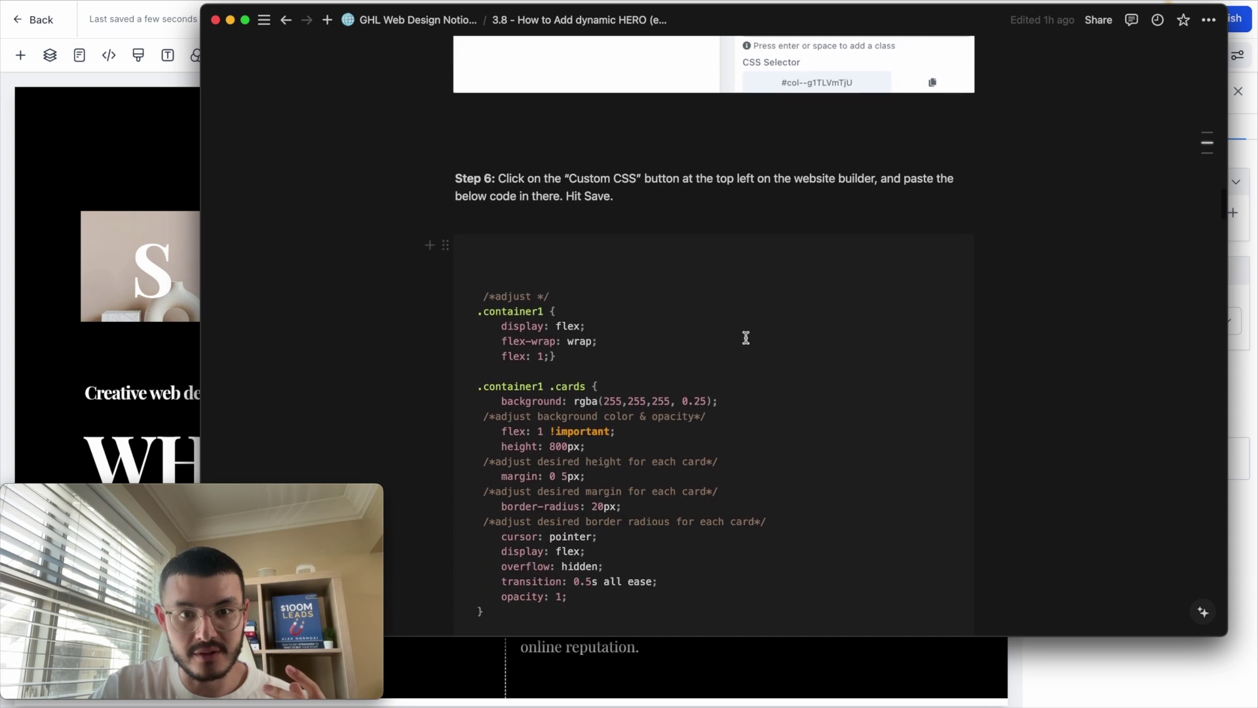
pyautogui.moveTo(481, 290); pyautogui.dragTo(543, 443)
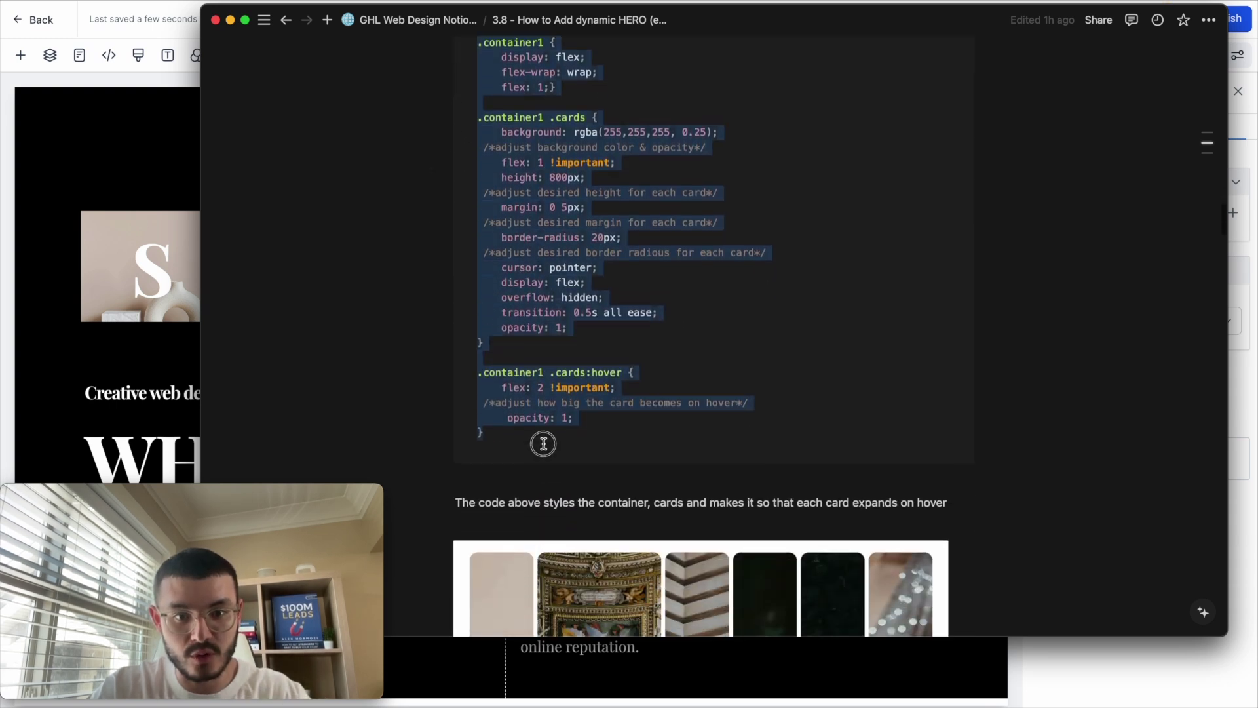
pyautogui.click(174, 180)
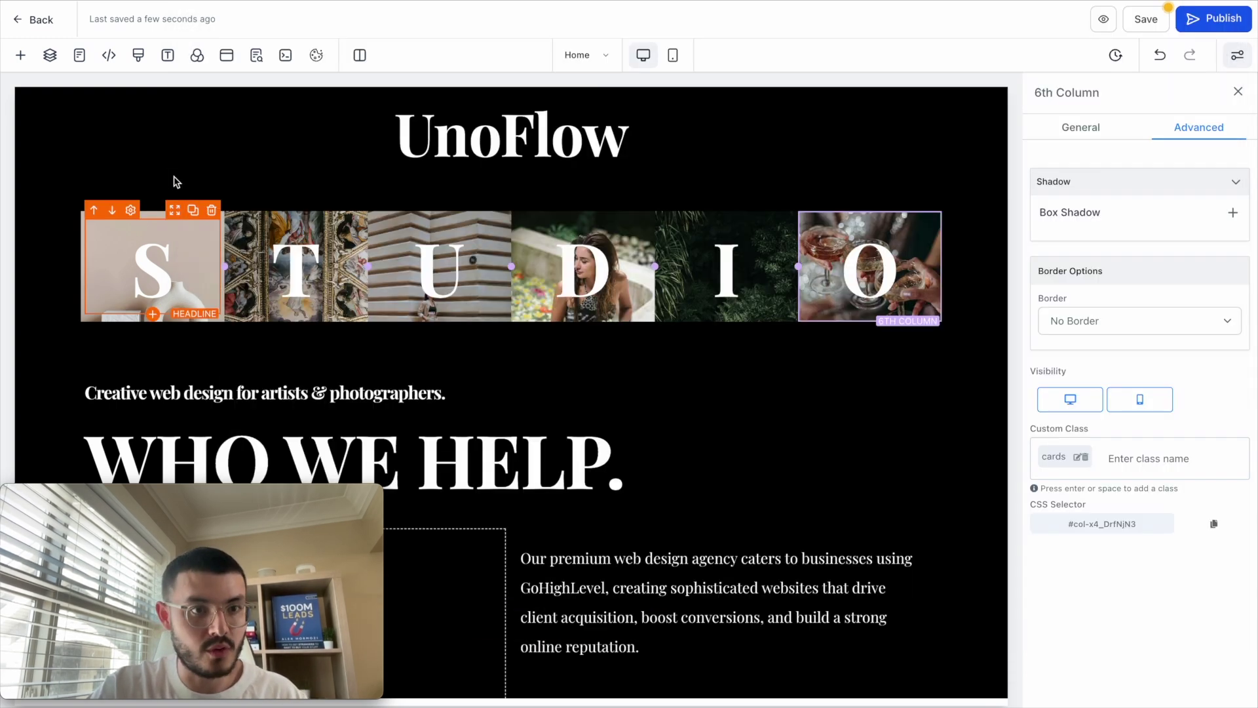
# Paste the container1 cards CSS into the site's Custom CSS editor and save.
pyautogui.click(139, 56)
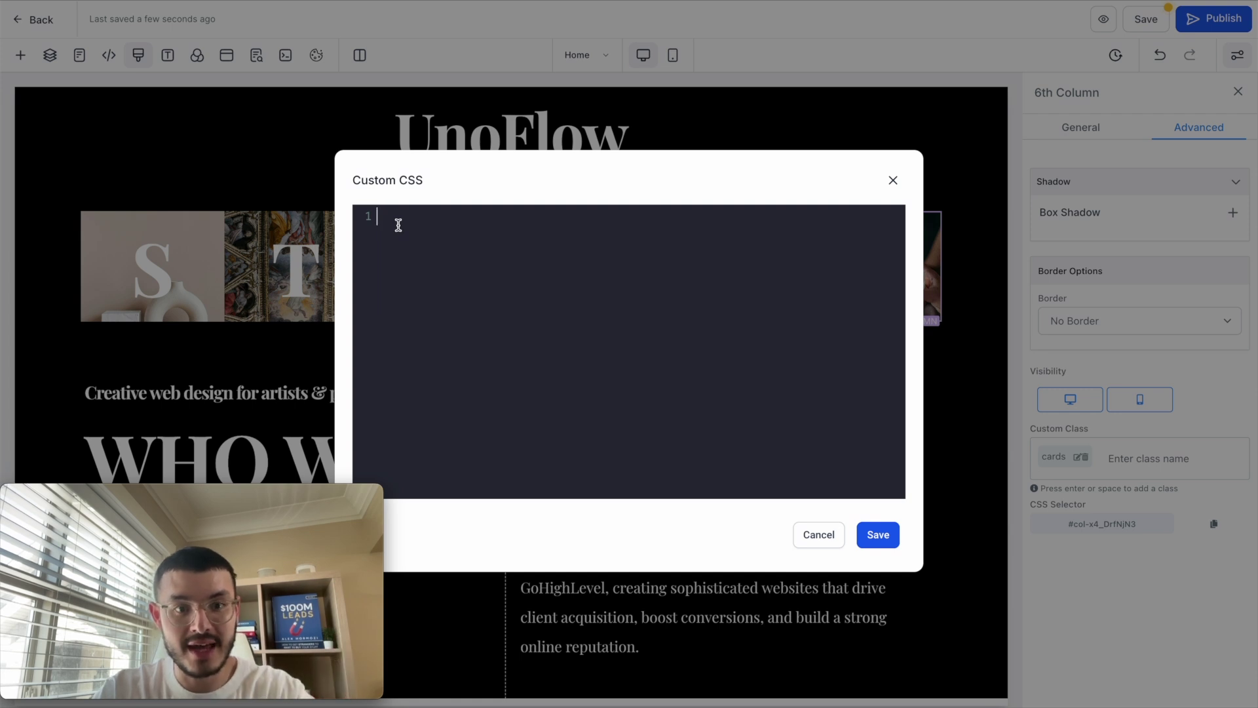
pyautogui.hotkey('ctrl', 'v')
pyautogui.scroll(2, 441, 259)
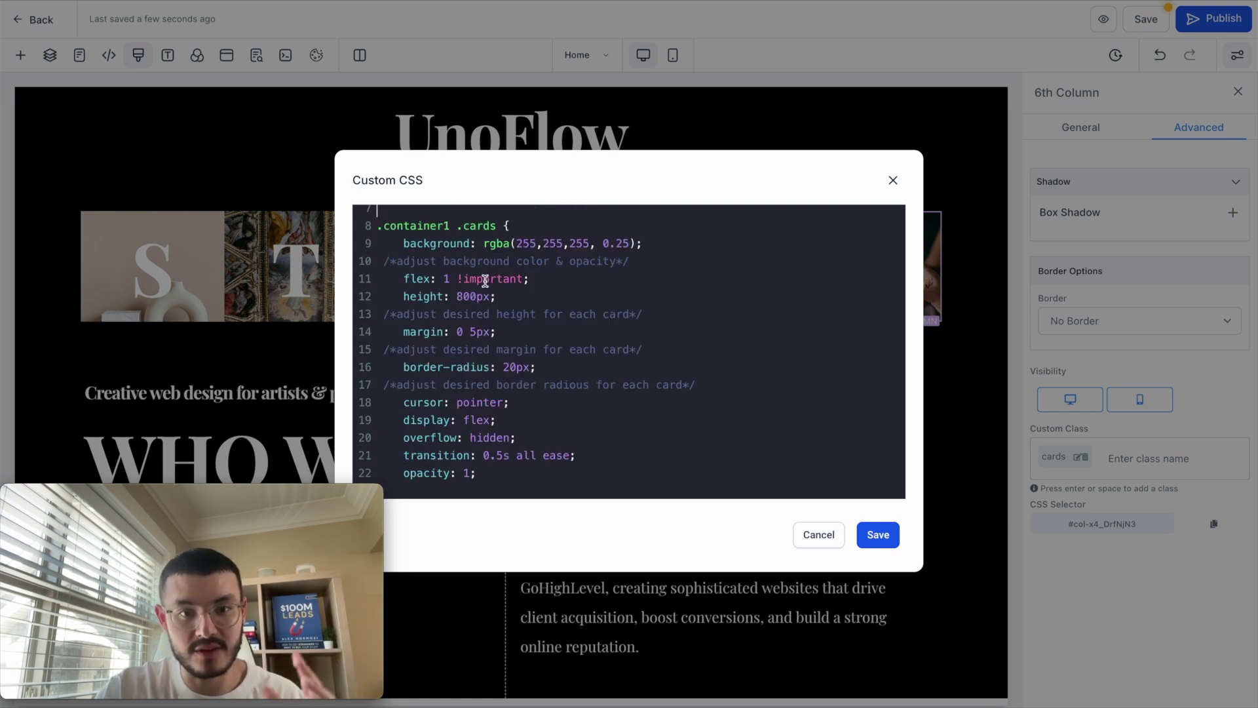
pyautogui.scroll(-3, 495, 325)
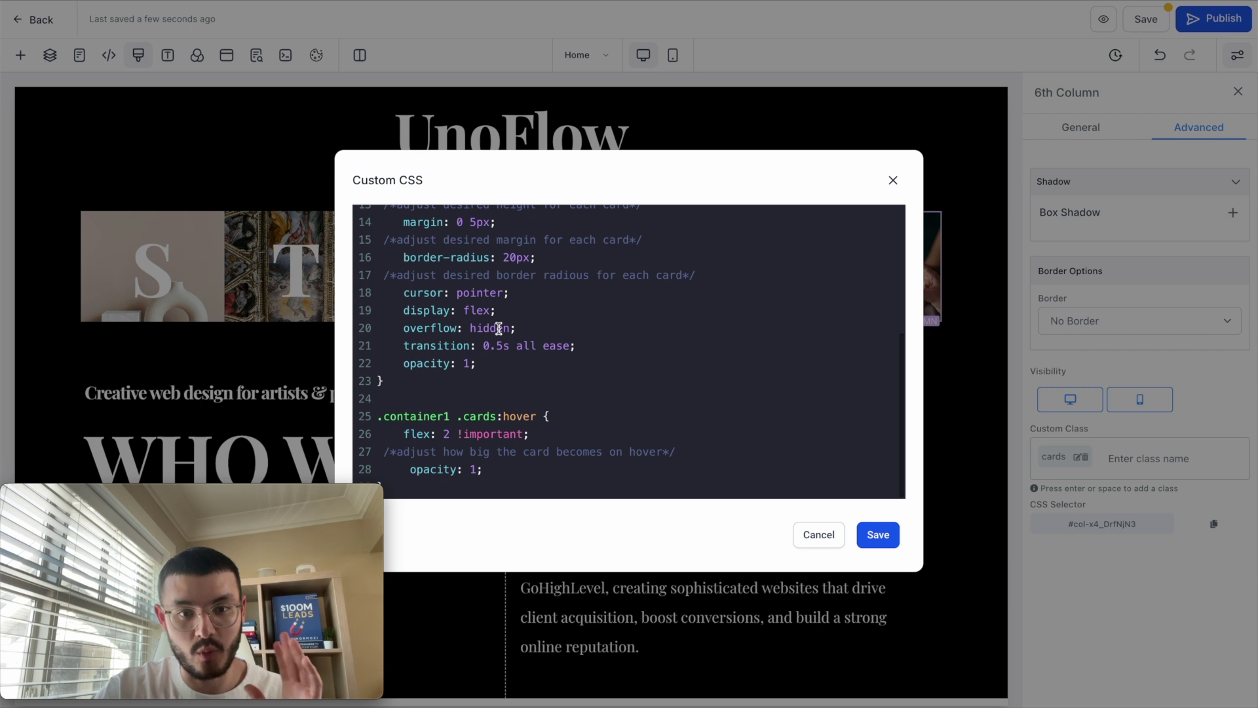
pyautogui.click(865, 532)
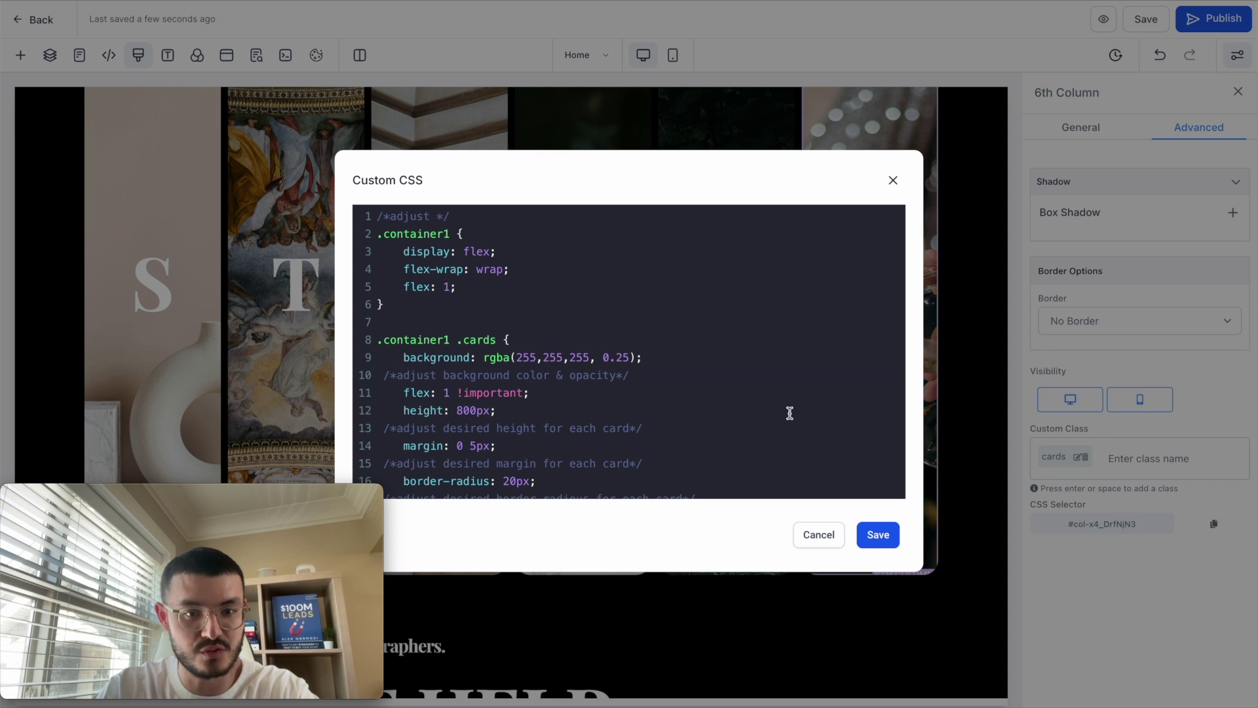
# Change the card CSS to 400px height, 0 10px margin and 0px border-radius, and save.
pyautogui.click(466, 411)
pyautogui.press('BackSpace')
pyautogui.write('4')
pyautogui.click(478, 446)
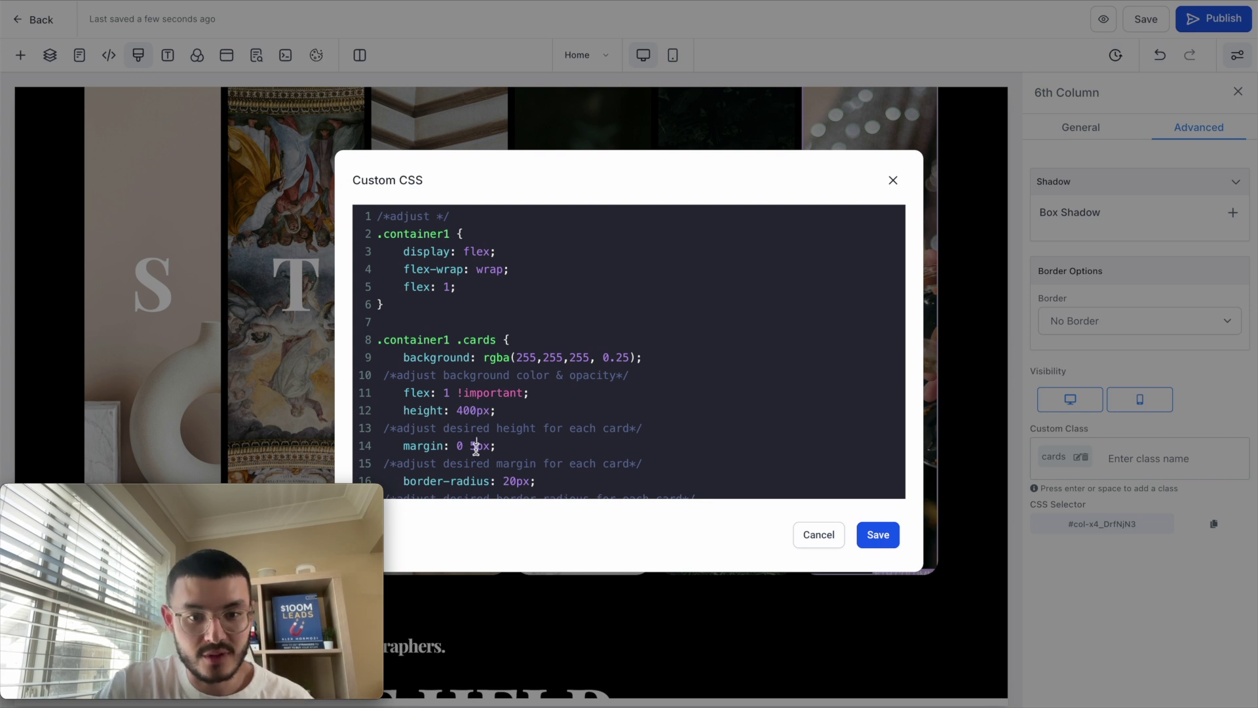
pyautogui.press('BackSpace')
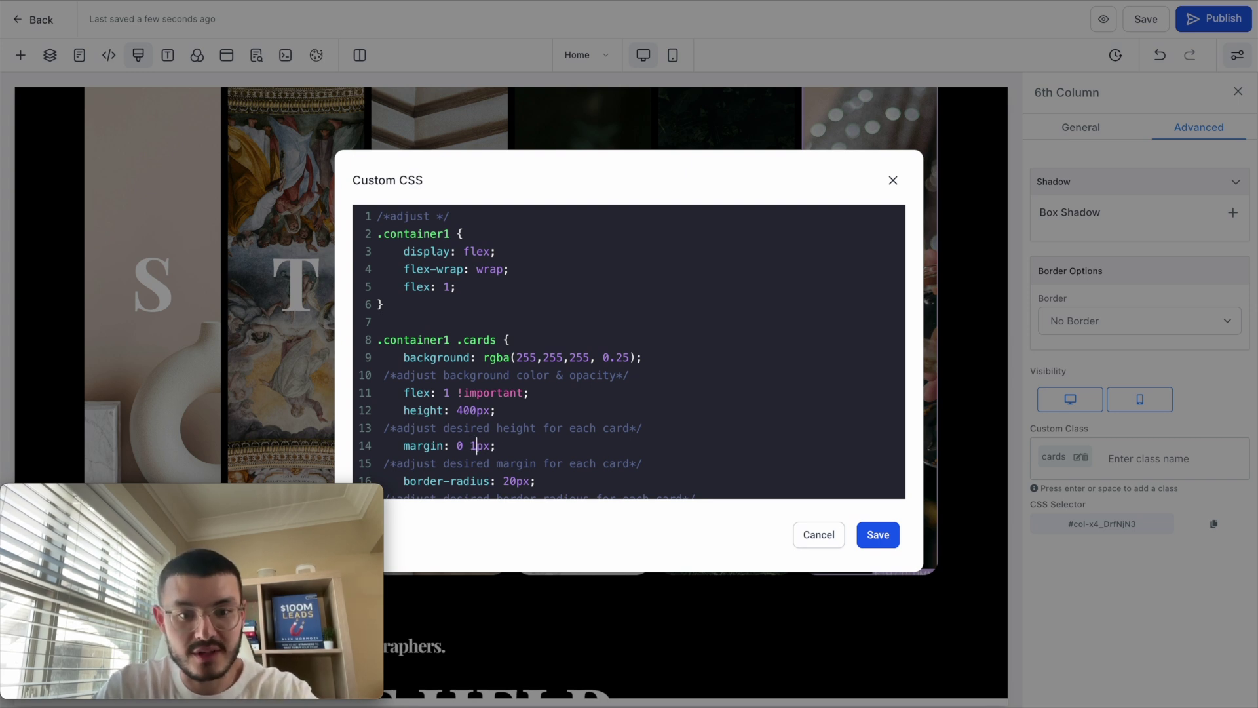
pyautogui.write('10')
pyautogui.scroll(-3, 504, 419)
pyautogui.click(515, 379)
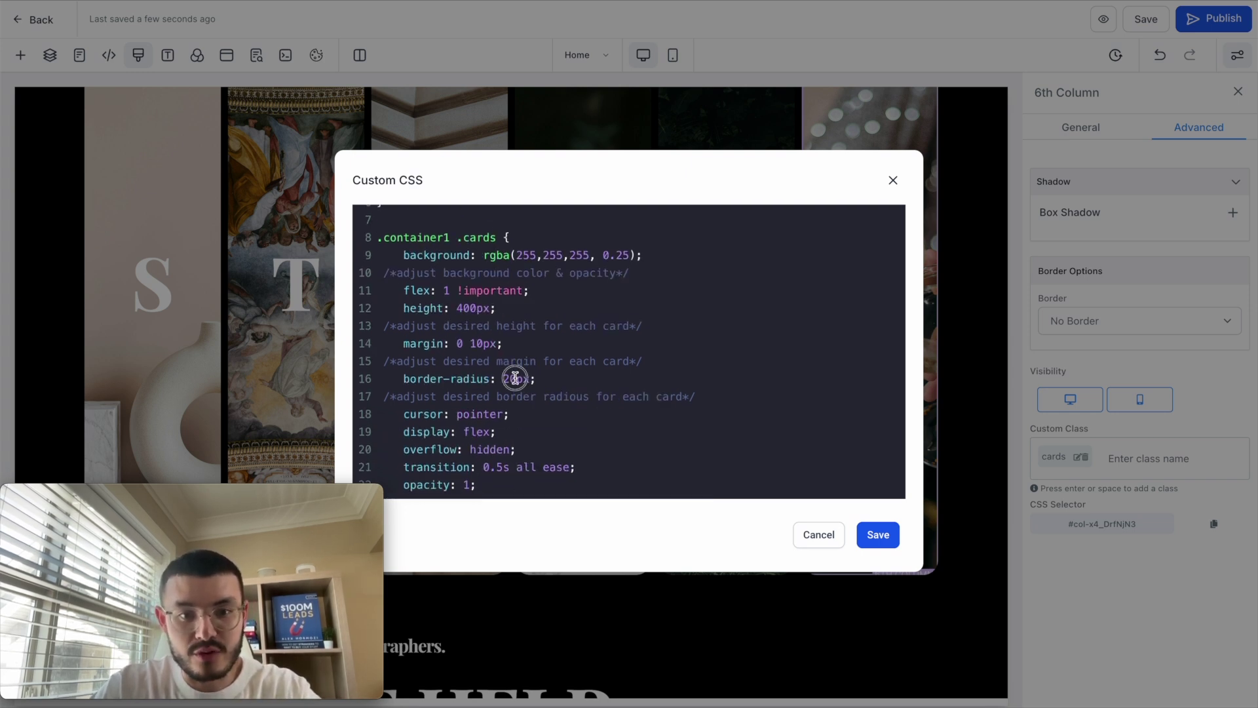
pyautogui.press('BackSpace')
pyautogui.press('BackSpace')
pyautogui.write('0')
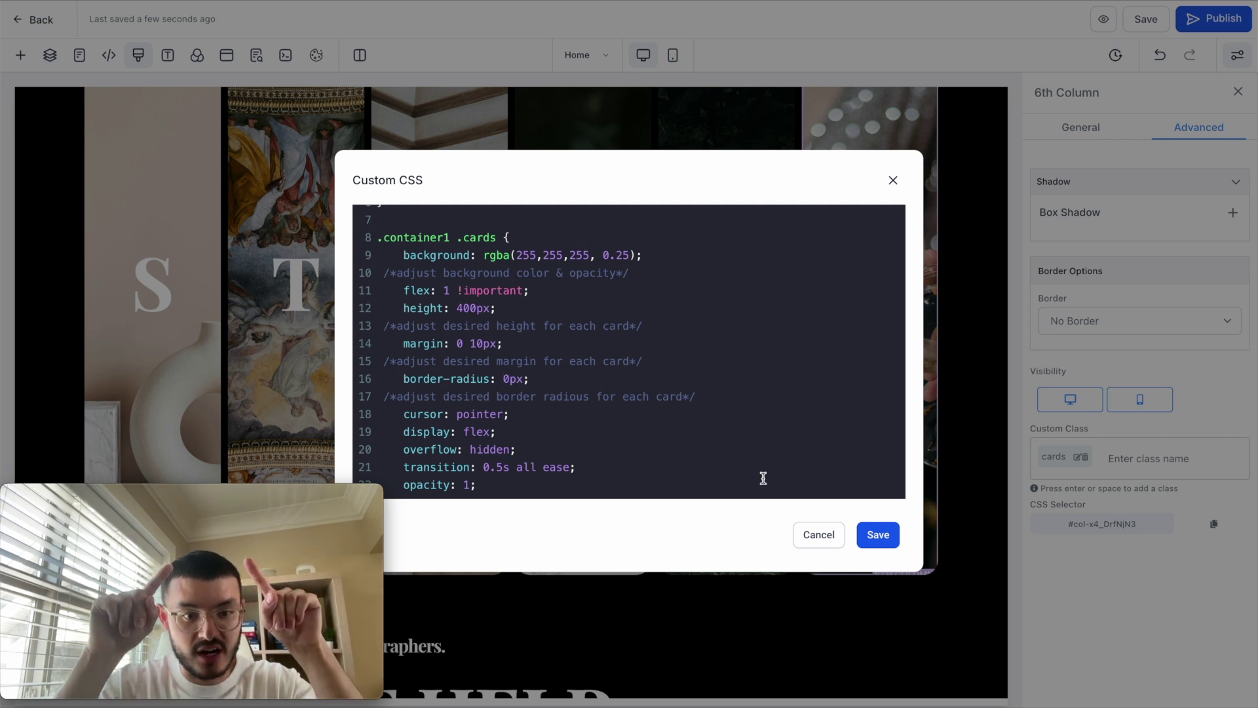
pyautogui.click(878, 536)
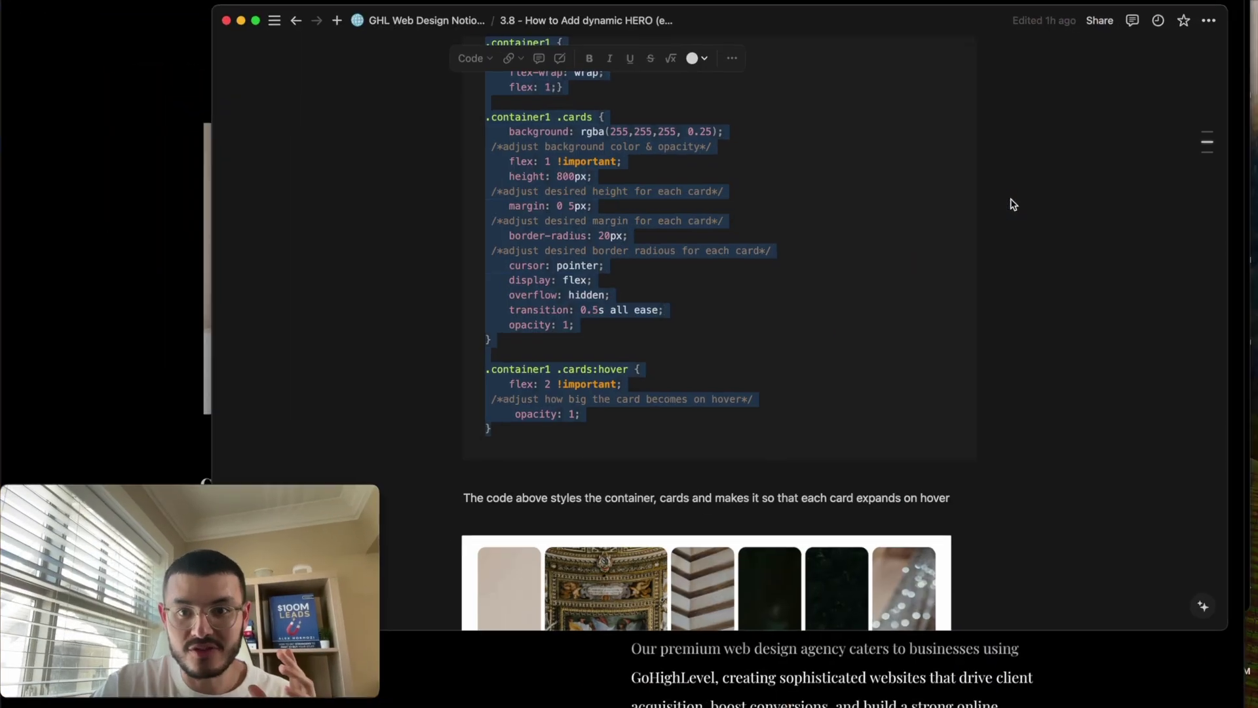
# Scroll up the 3.8 dynamic HERO page toward its top.
pyautogui.scroll(20, 1011, 199)
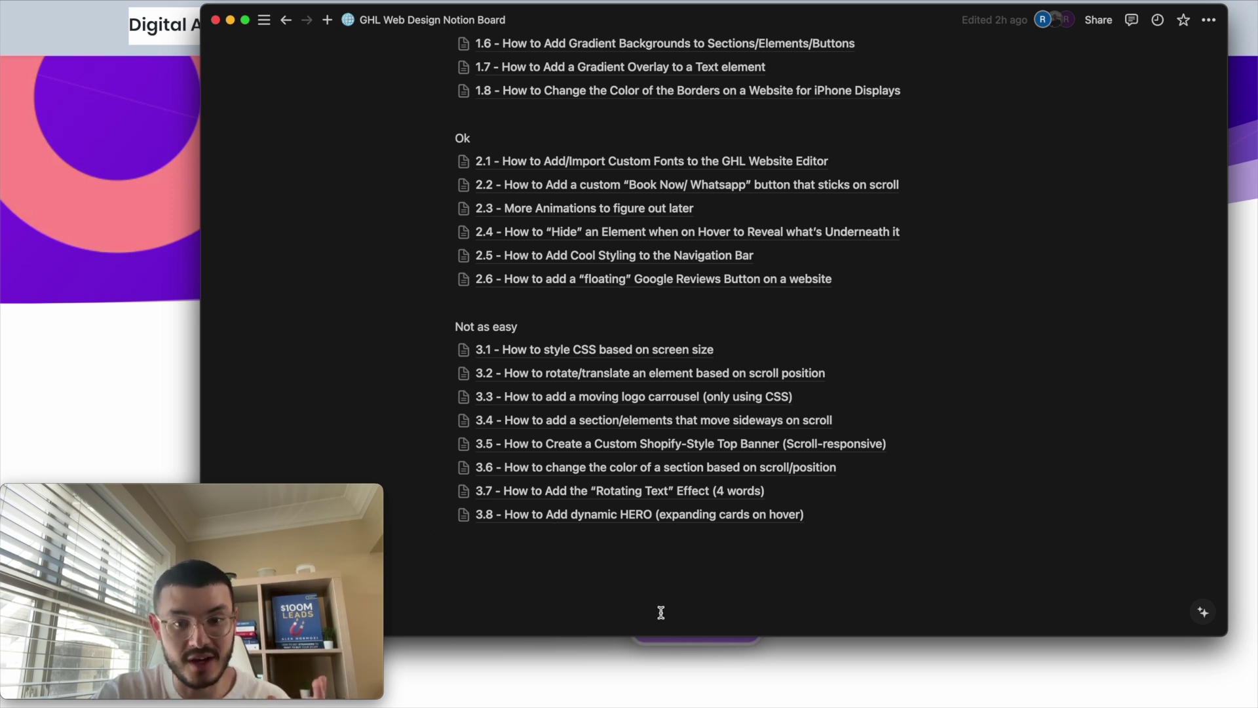
pyautogui.scroll(5, 1073, 472)
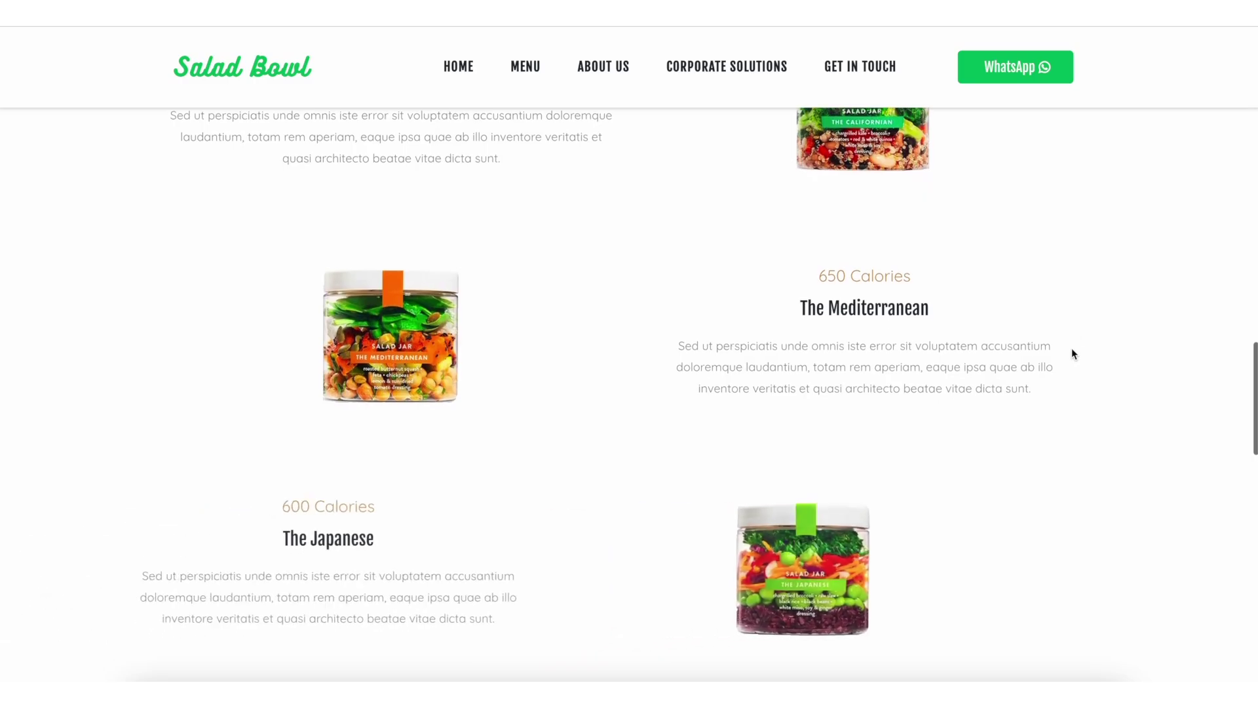
pyautogui.scroll(-5, 1072, 348)
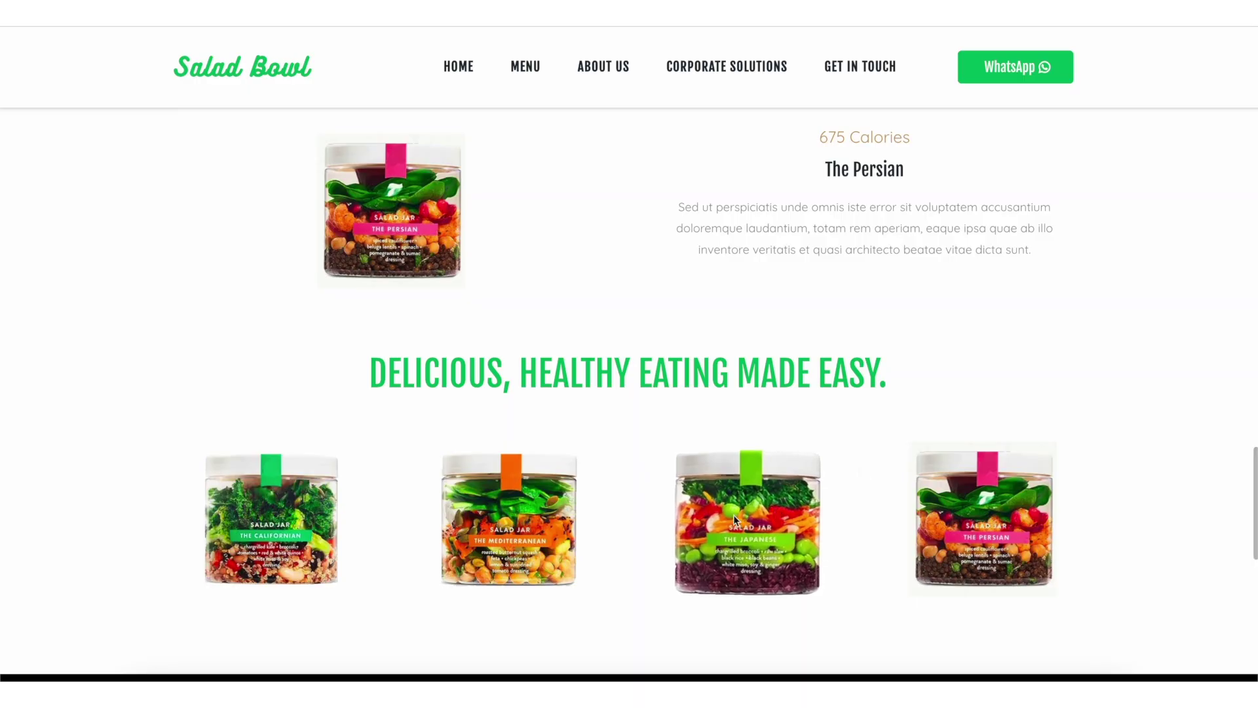